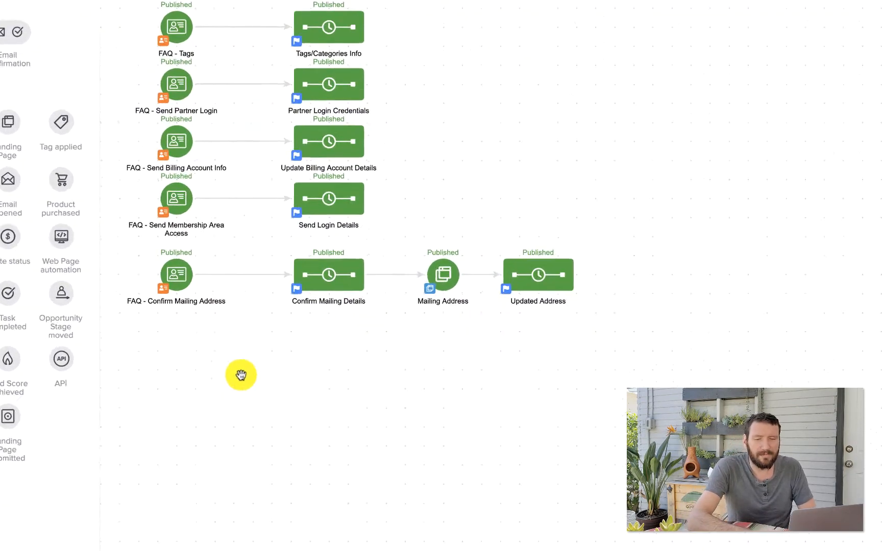
Step: Highlight the whole FAQ - Confirm Mailing Address row in the campaign, from its note goal to the Updated Address sequence
left_click_drag(68, 198, 812, 367)
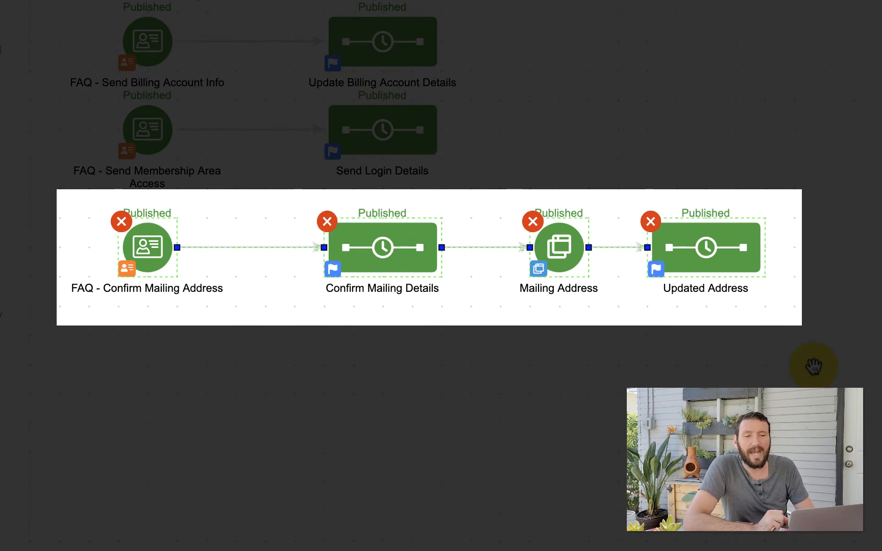
left_click(145, 458)
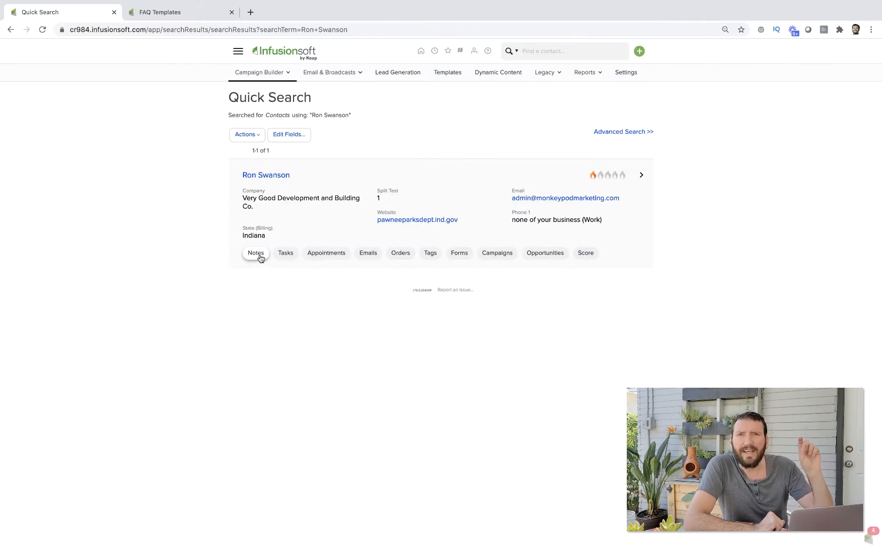
Step: Start a new note on the found contact's record using the FAQ - Confirm Mailing Address template
left_click(258, 254)
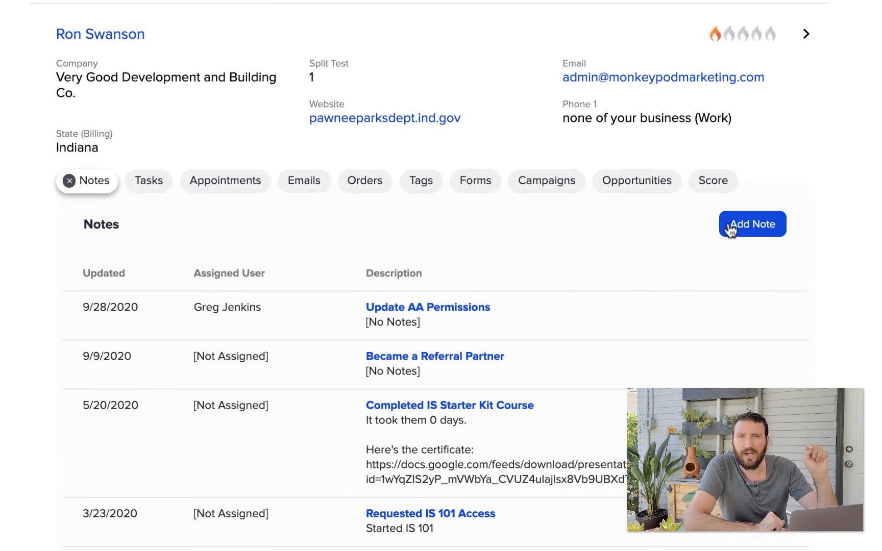
left_click(721, 228)
left_click(390, 306)
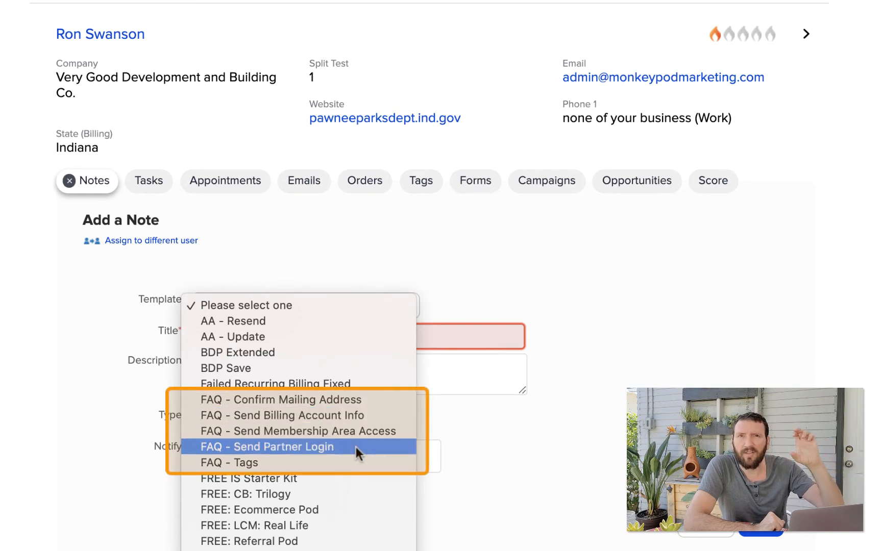
left_click(358, 399)
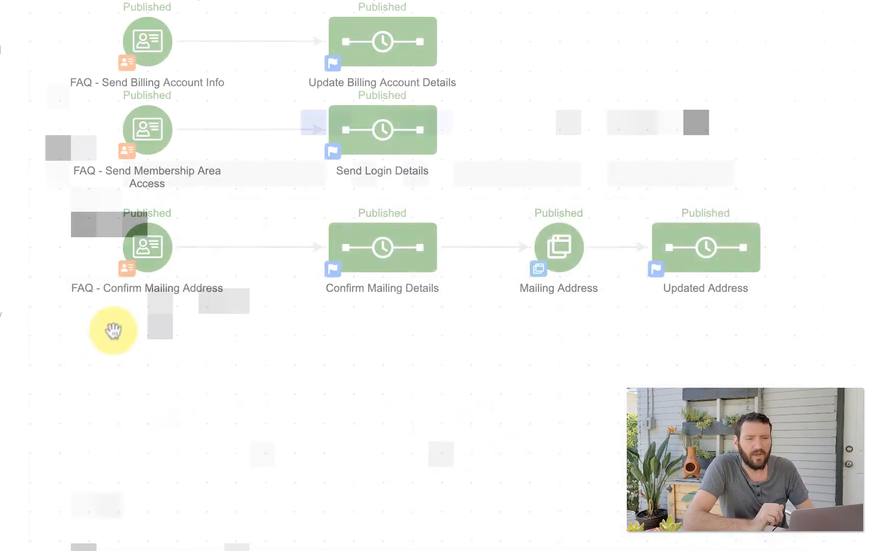
Step: Review the timers, Mailing Address emails and removal action in the Confirm Mailing Details sequence, and return to the campaign
left_click_drag(279, 189, 471, 305)
left_click(471, 306)
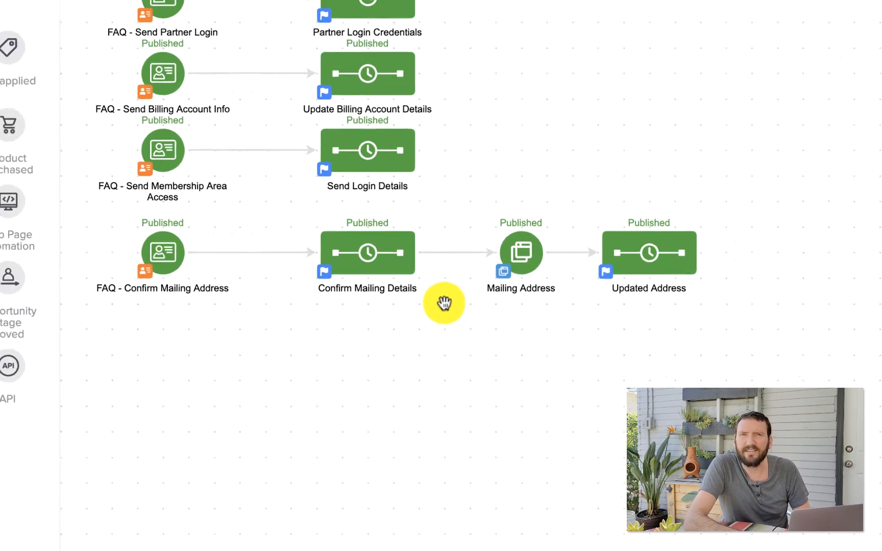
double_click(329, 269)
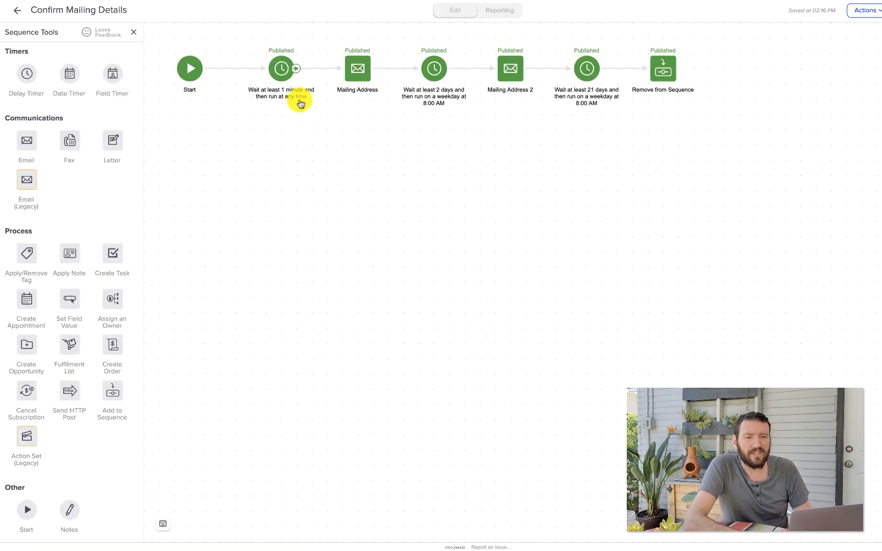
left_click_drag(246, 45, 301, 99)
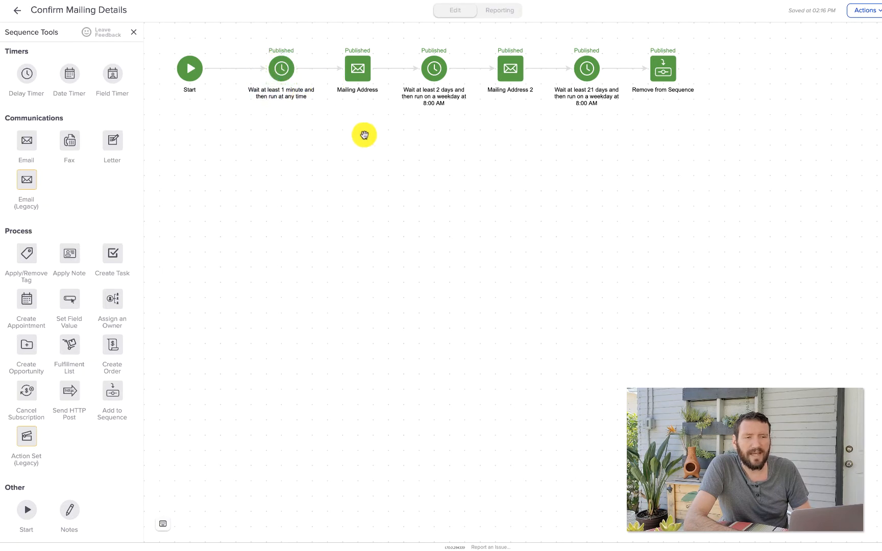
left_click_drag(328, 37, 380, 106)
left_click(381, 106)
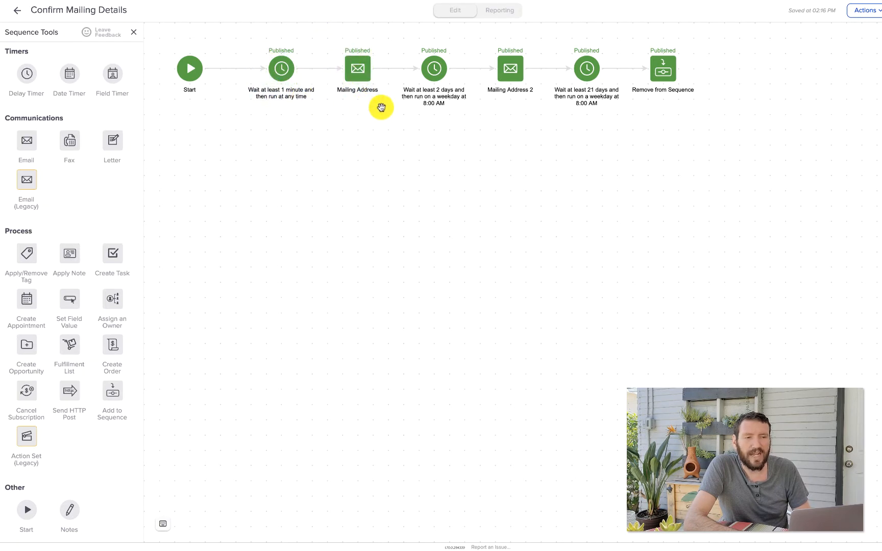
left_click_drag(394, 39, 468, 125)
left_click(467, 124)
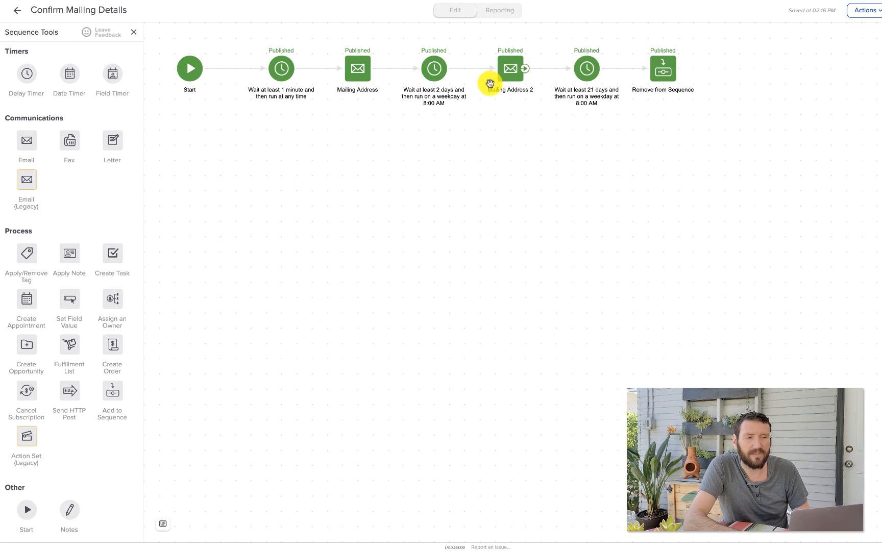
left_click_drag(620, 120, 559, 44)
left_click_drag(710, 112, 629, 41)
left_click(631, 138)
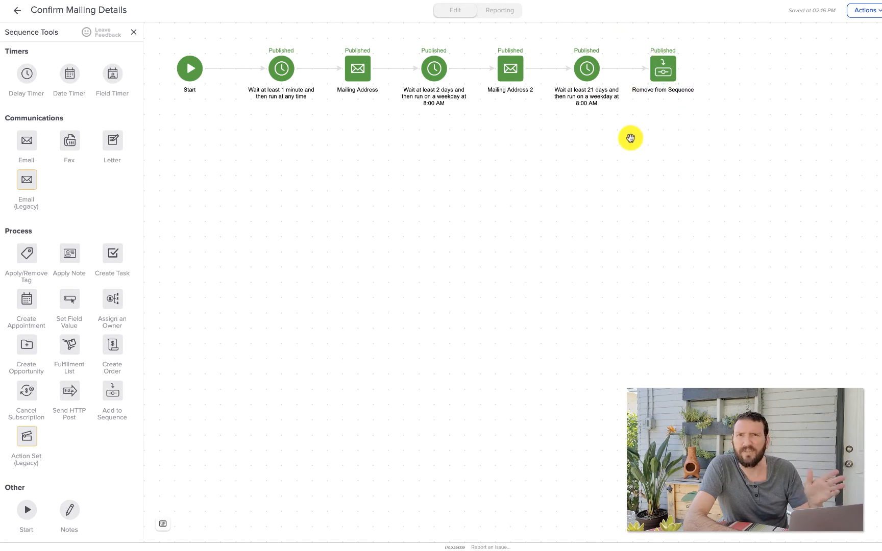
left_click(18, 11)
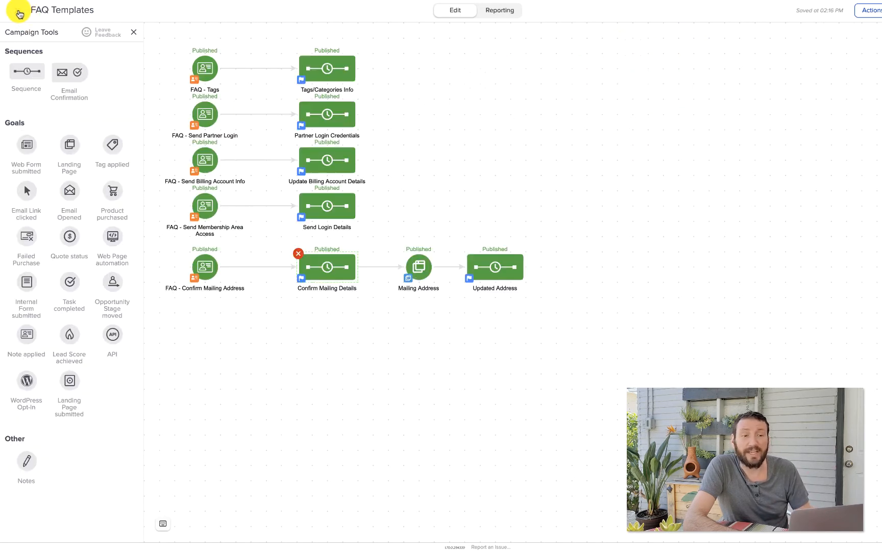
Step: Move the Mailing Address landing page goal slightly closer to the Confirm Mailing Details sequence
left_click_drag(448, 307, 378, 236)
left_click(420, 346)
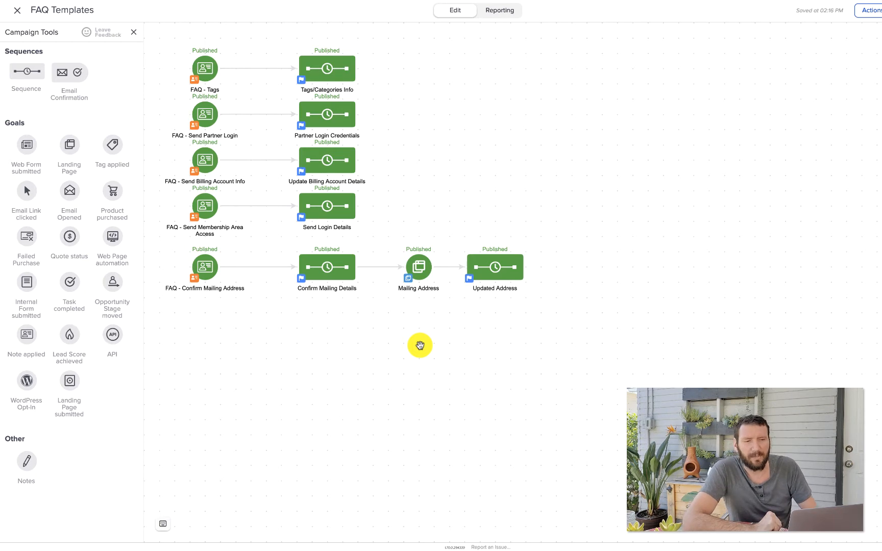
left_click_drag(393, 242, 452, 308)
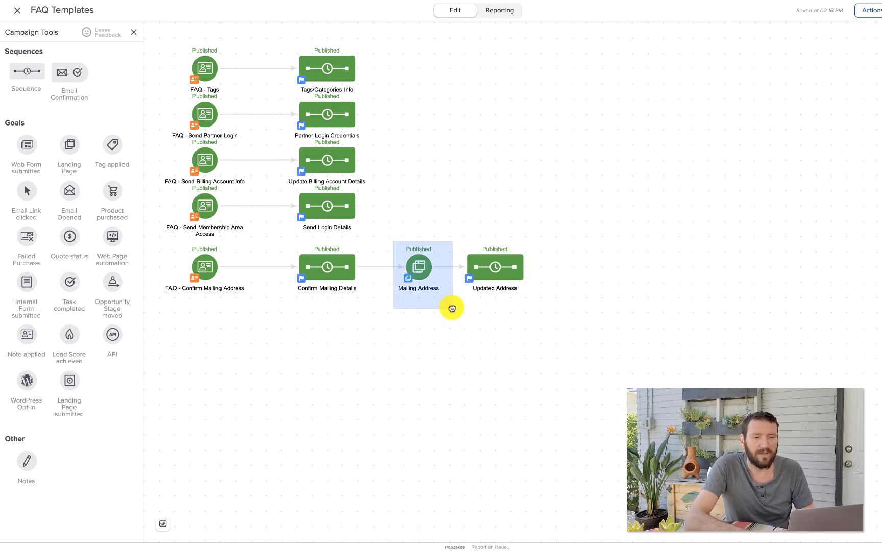
left_click_drag(422, 266, 406, 266)
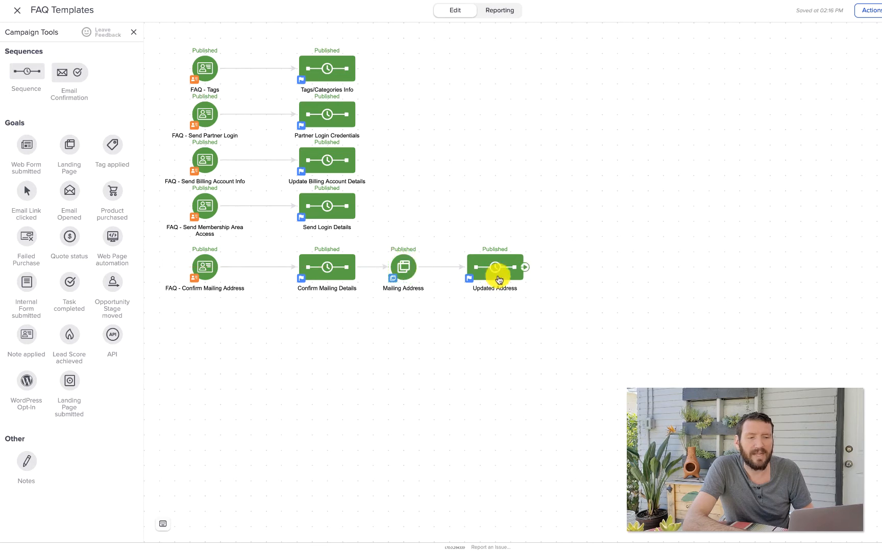
Step: Examine the title and notified user of the Updated Mailing Address note in the Updated Address sequence
double_click(493, 286)
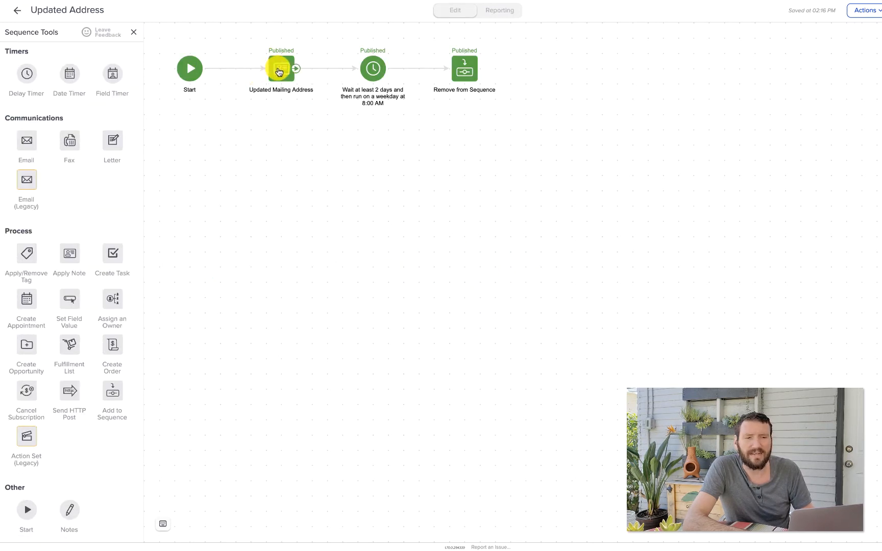
left_click(279, 71)
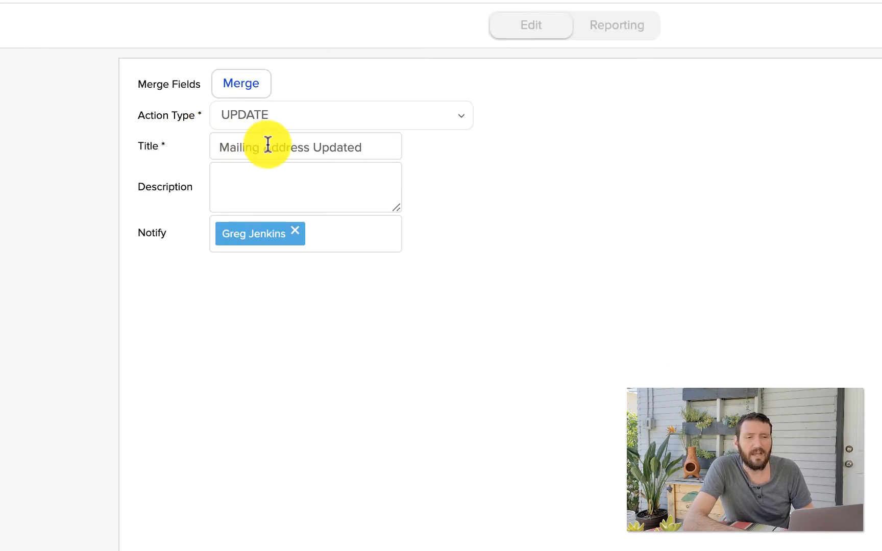
left_click_drag(400, 145, 187, 148)
left_click(260, 349)
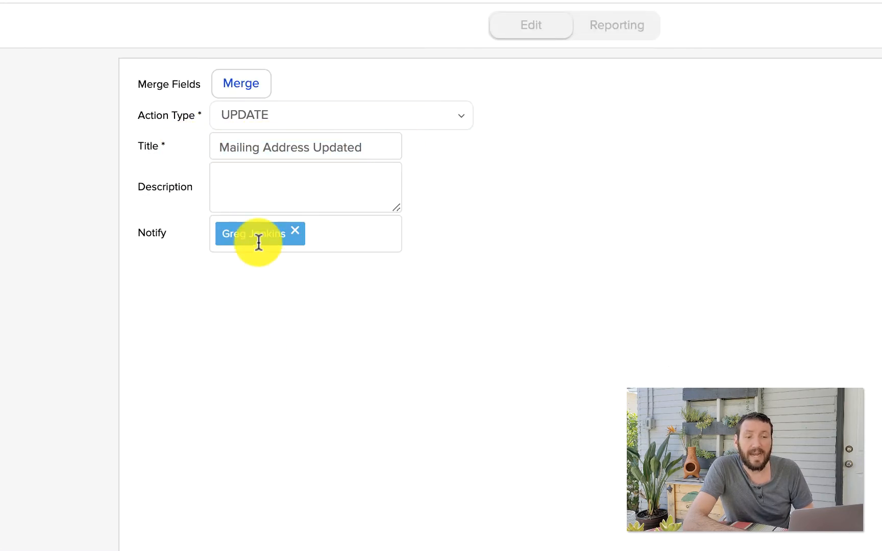
left_click(2, 209)
left_click(351, 378)
Step: Highlight the Remove from Sequence action ending the Updated Address sequence and return to the campaign
left_click_drag(684, 234, 504, 109)
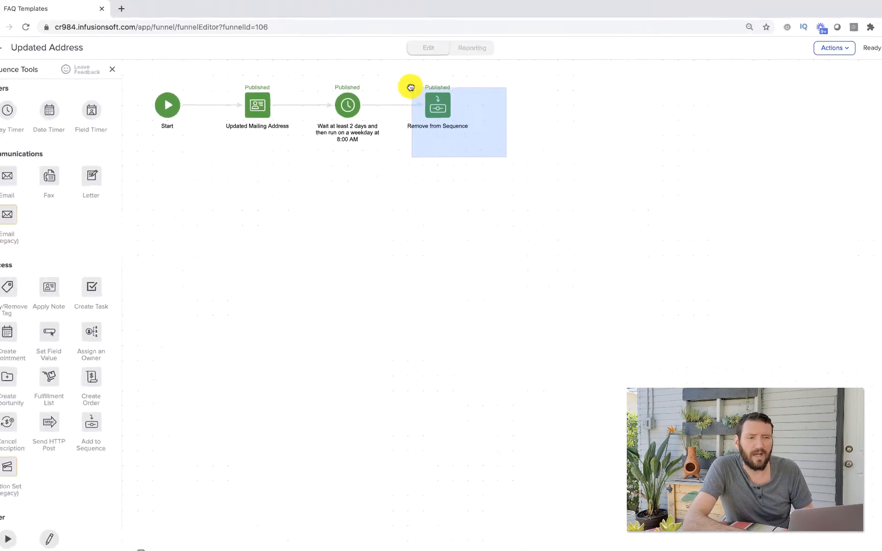
left_click_drag(416, 91, 417, 92)
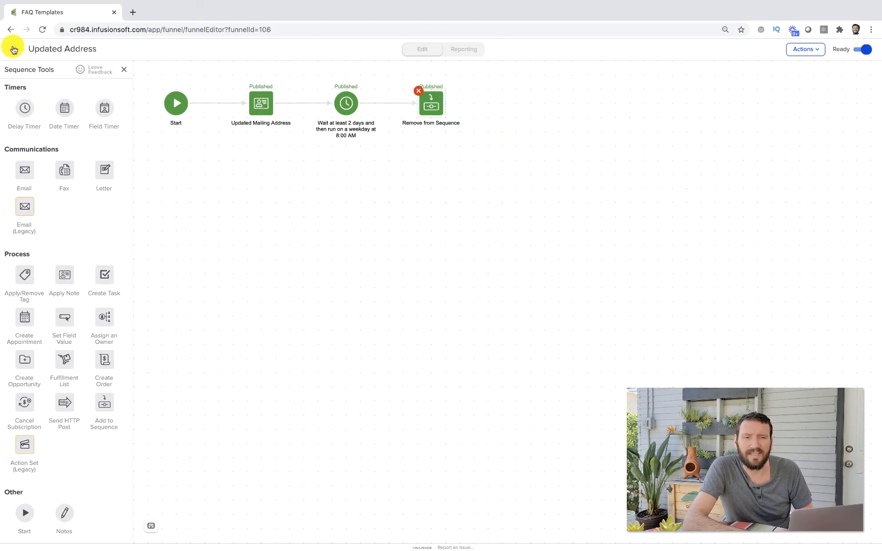
left_click(14, 49)
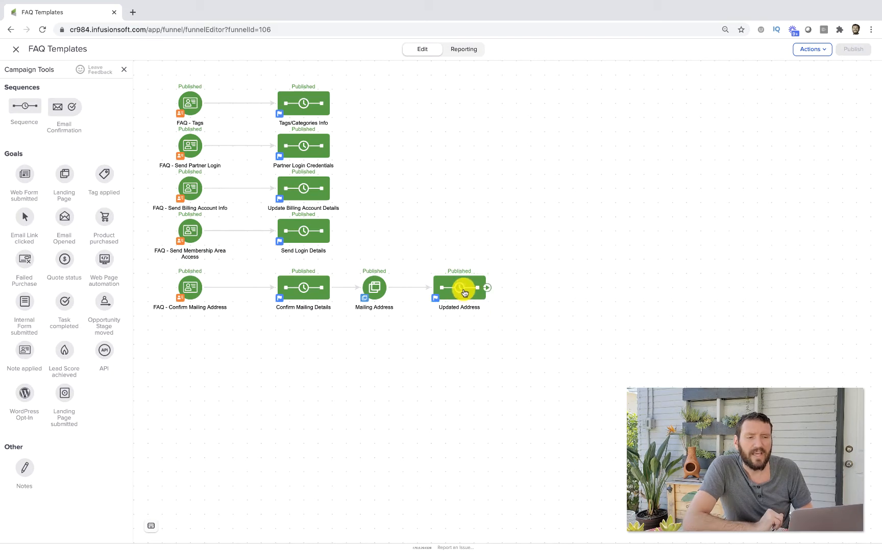
Step: Append an Add to Sequence action to the Updated Address sequence, set only to remove contacts from the current sequence
double_click(464, 291)
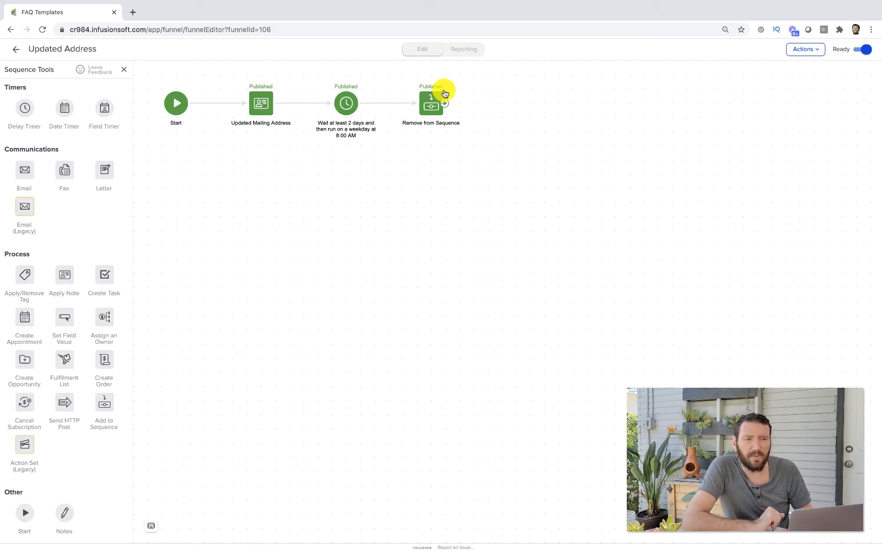
left_click_drag(99, 413, 516, 117)
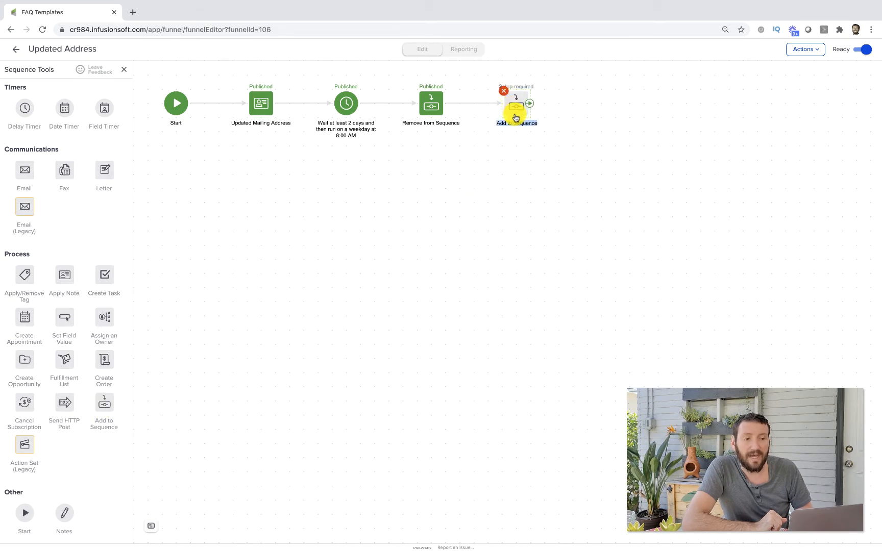
double_click(516, 104)
left_click(324, 340)
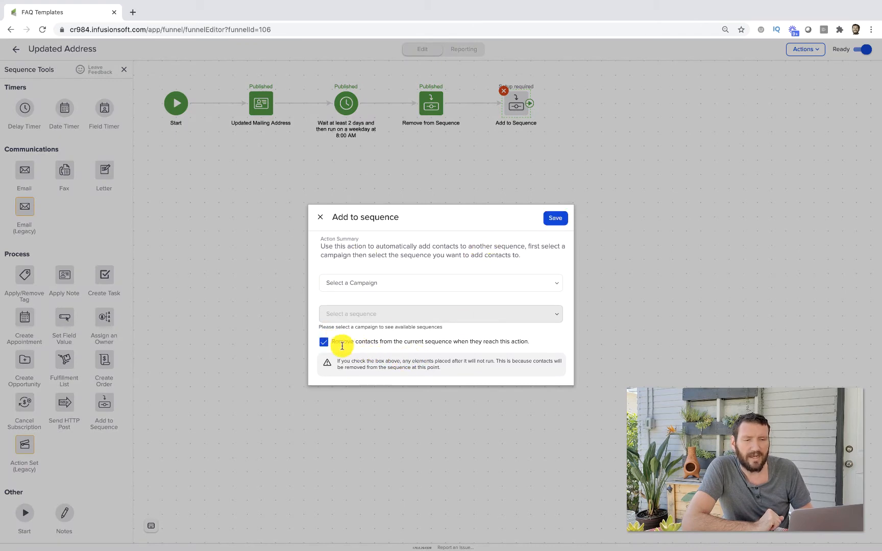
left_click(554, 218)
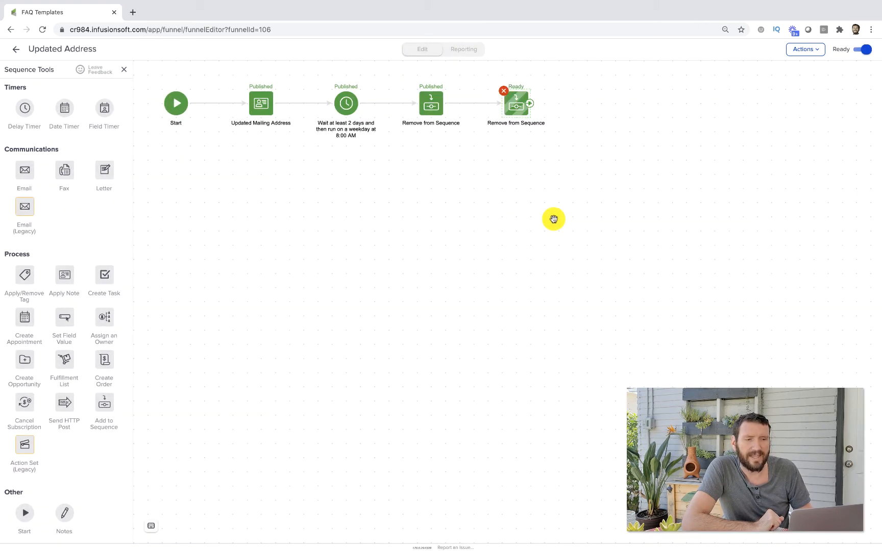
Step: Delete the extra Remove from Sequence action at the end of Updated Address and return to the campaign
left_click(505, 91)
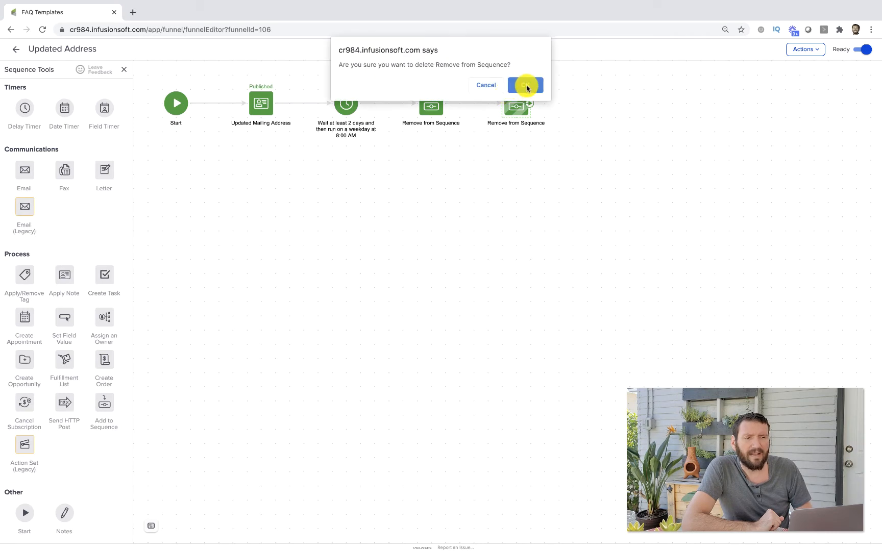
left_click(526, 85)
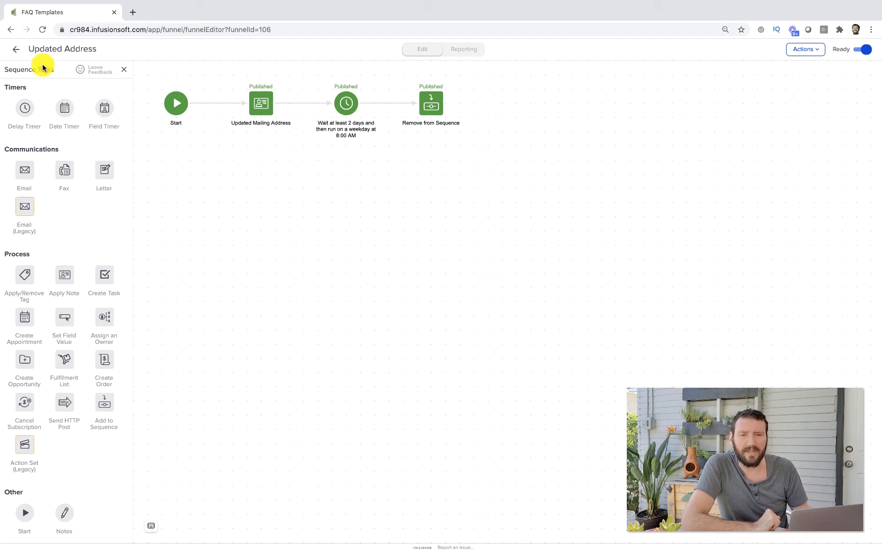
left_click(16, 53)
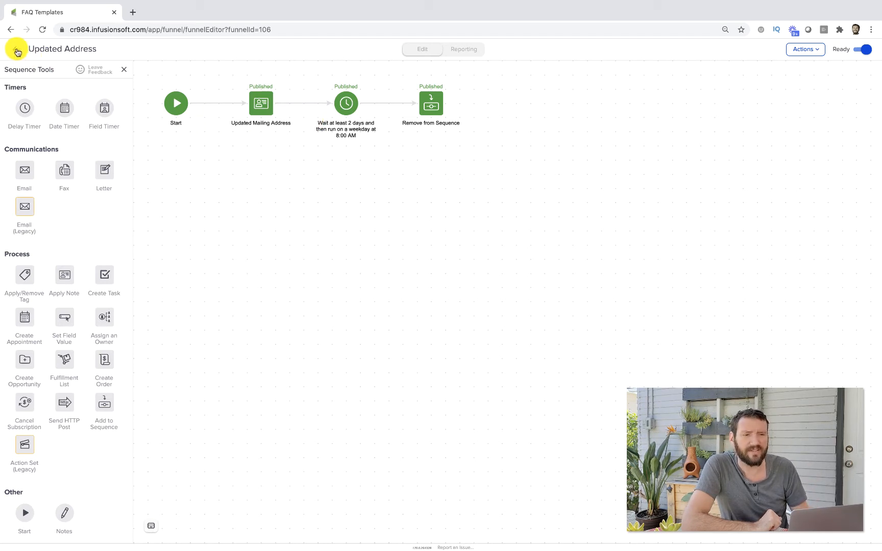
left_click(525, 312)
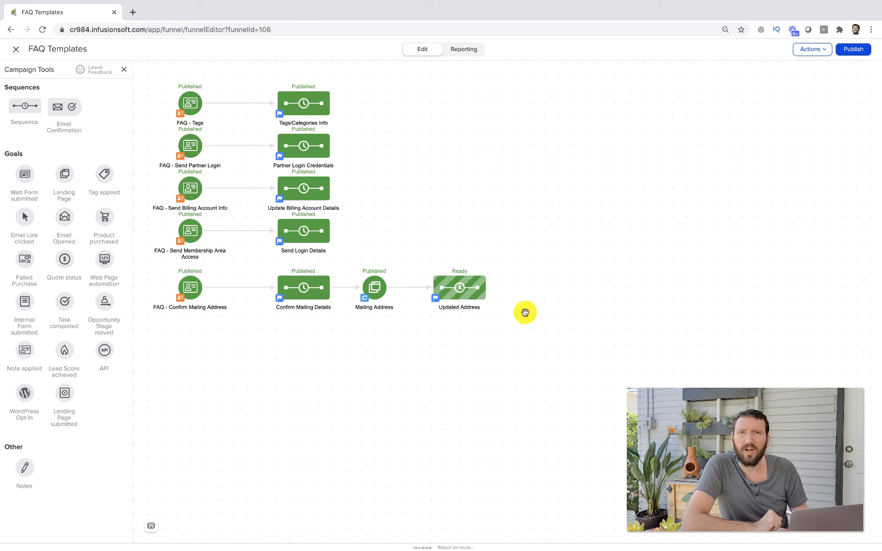
Step: Recheck the remaining Remove from Sequence action in the Updated Address sequence and return to the campaign
double_click(454, 288)
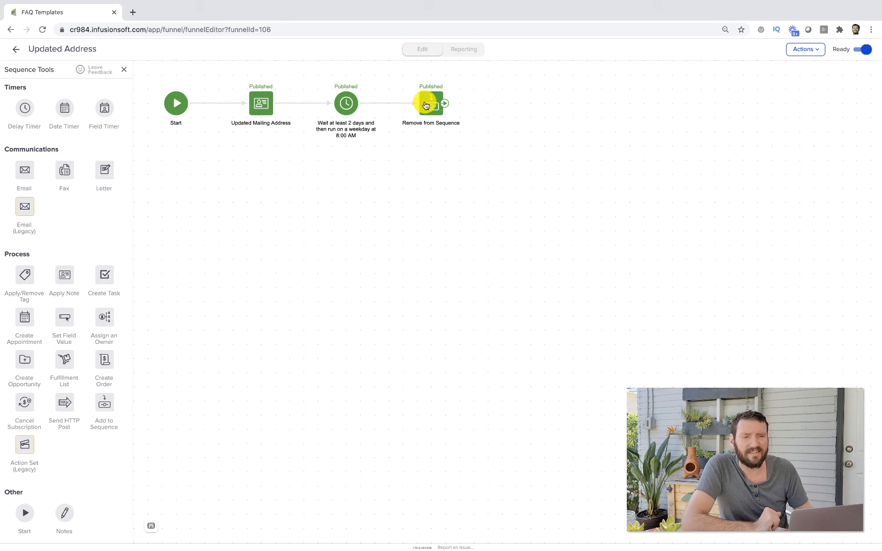
left_click(15, 49)
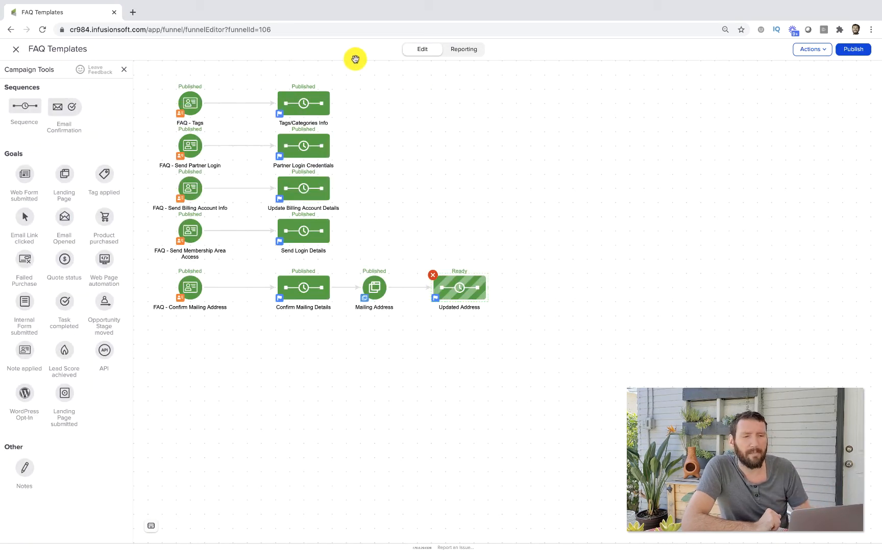
left_click(419, 136)
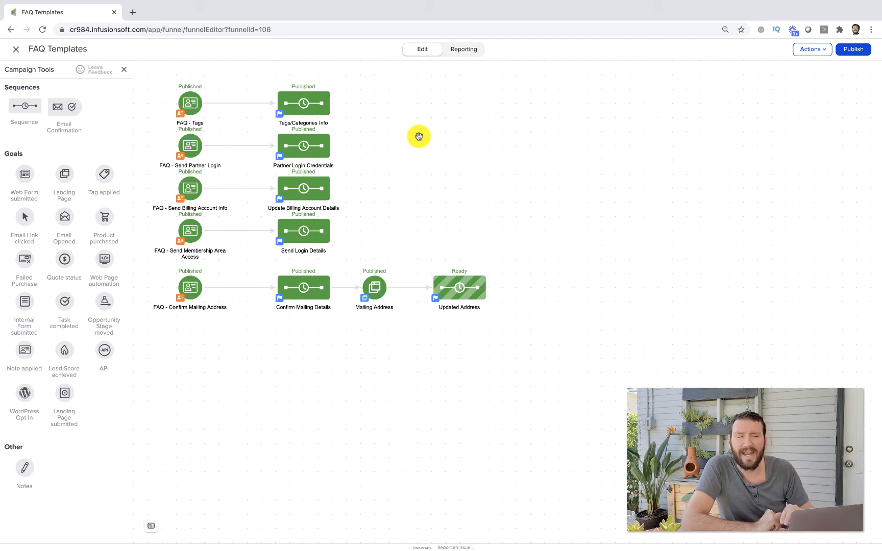
Step: Highlight the upper four FAQ sequences, and revisit the contents of the Confirm Mailing Details sequence
left_click_drag(352, 251, 246, 71)
left_click(437, 145)
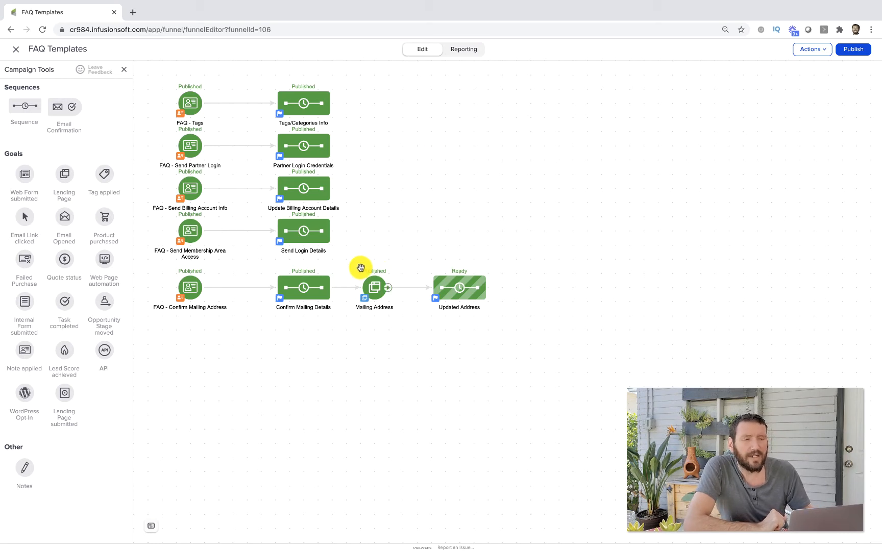
double_click(286, 291)
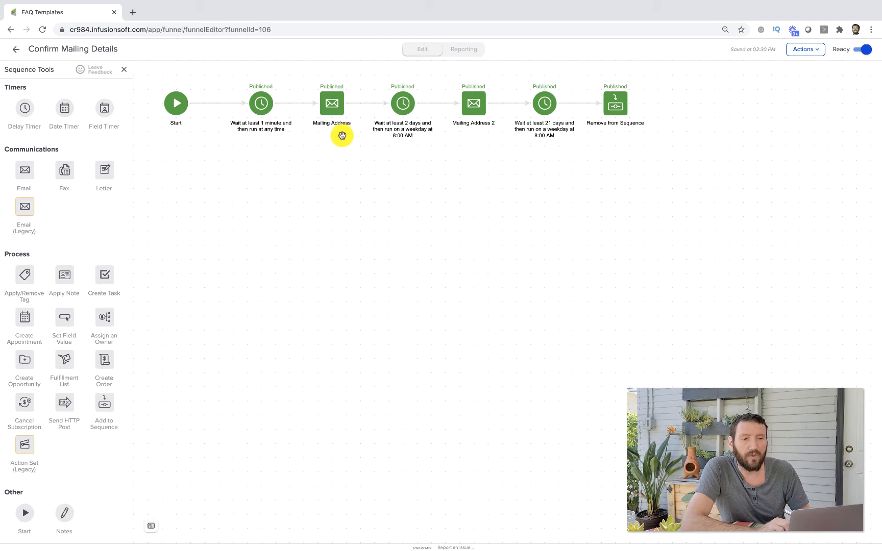
left_click(16, 49)
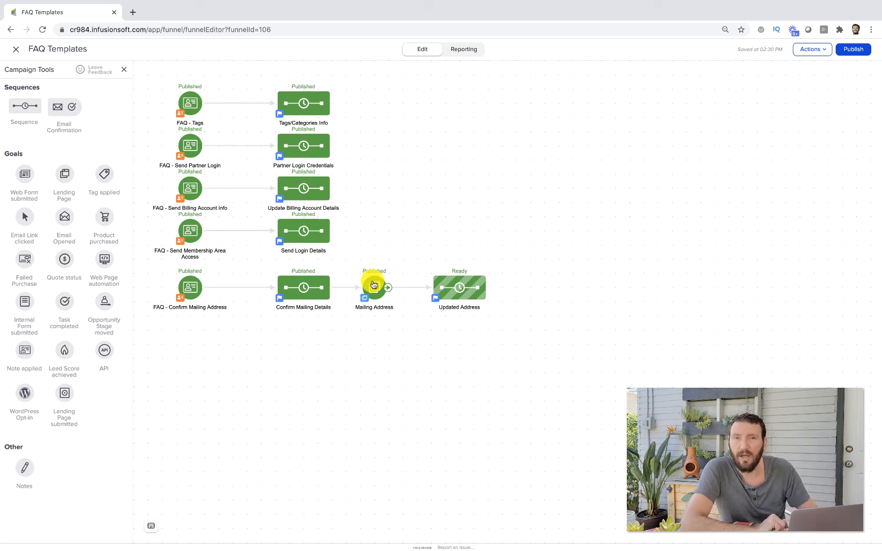
Step: Open the Mailing Address landing page and bring up the field settings of its address form
double_click(373, 285)
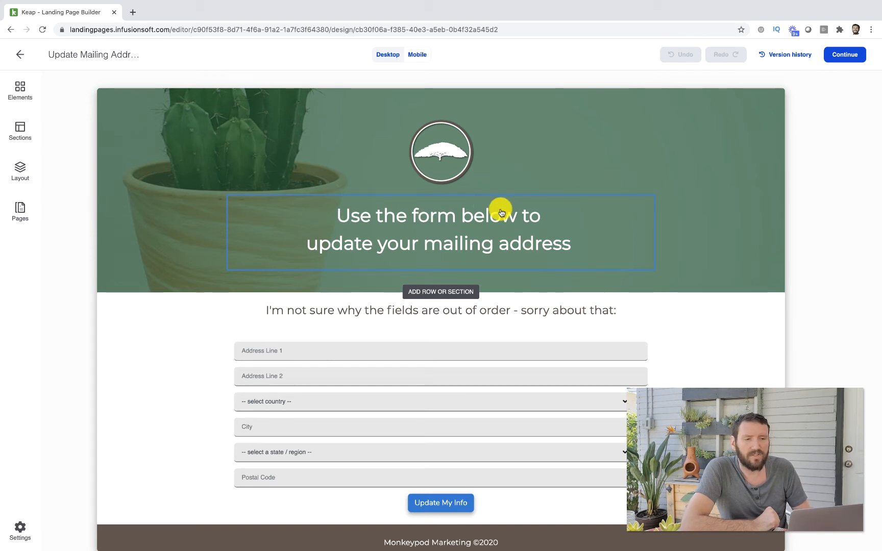
scroll(502, 213, "down", 1)
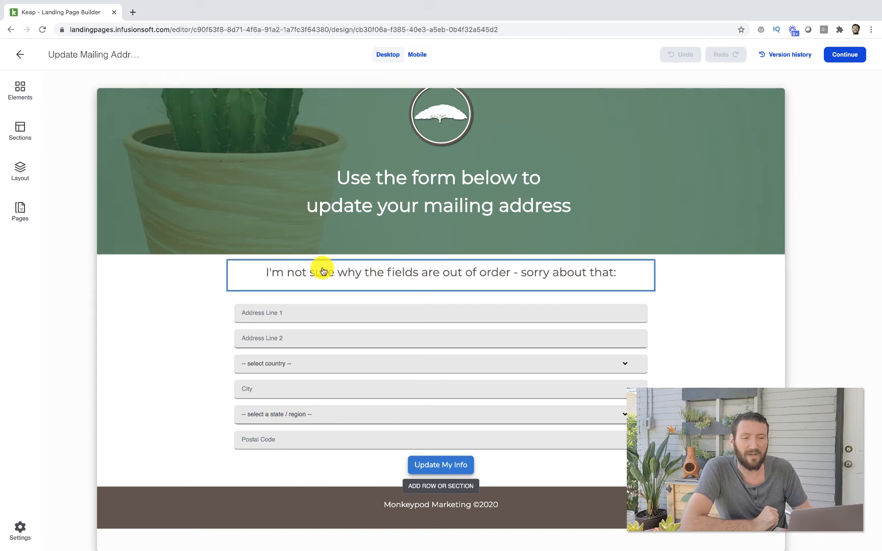
left_click(332, 357)
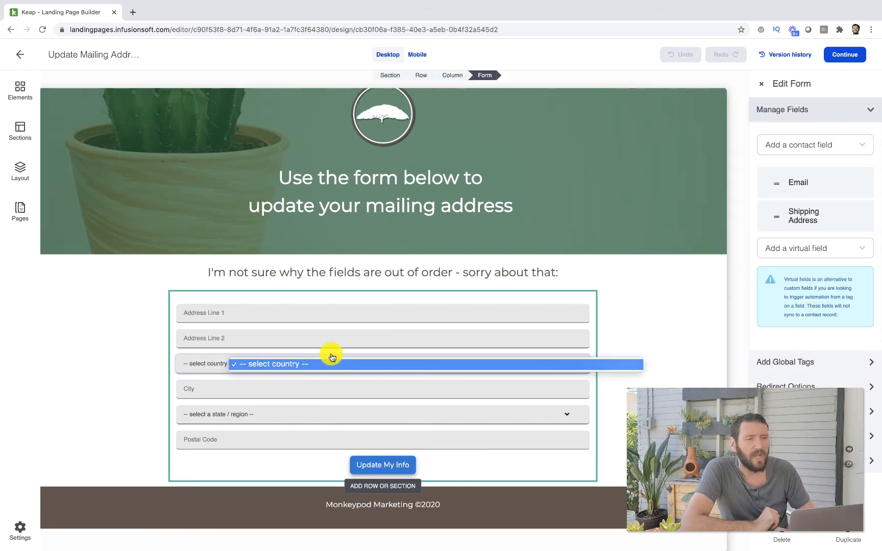
left_click(664, 292)
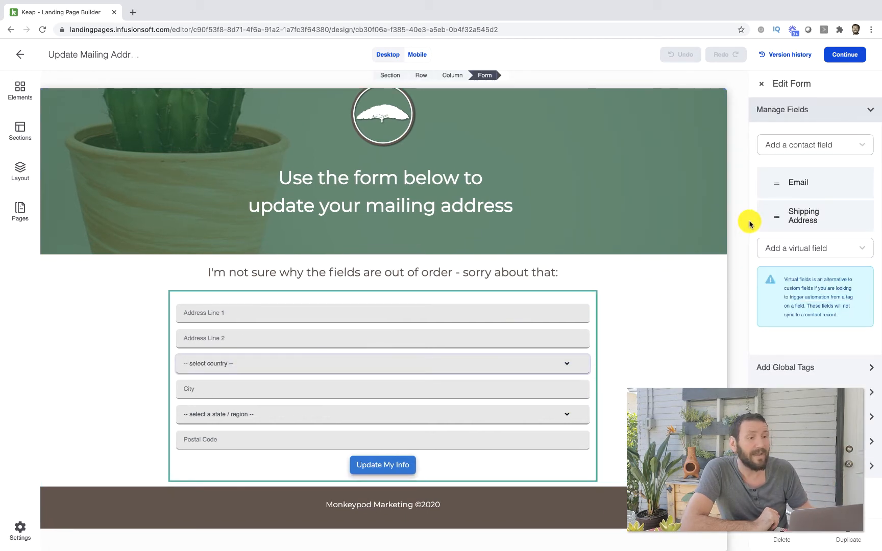
Step: Turn off the Hidden option of the form's Email field, and turn it back on
left_click(778, 193)
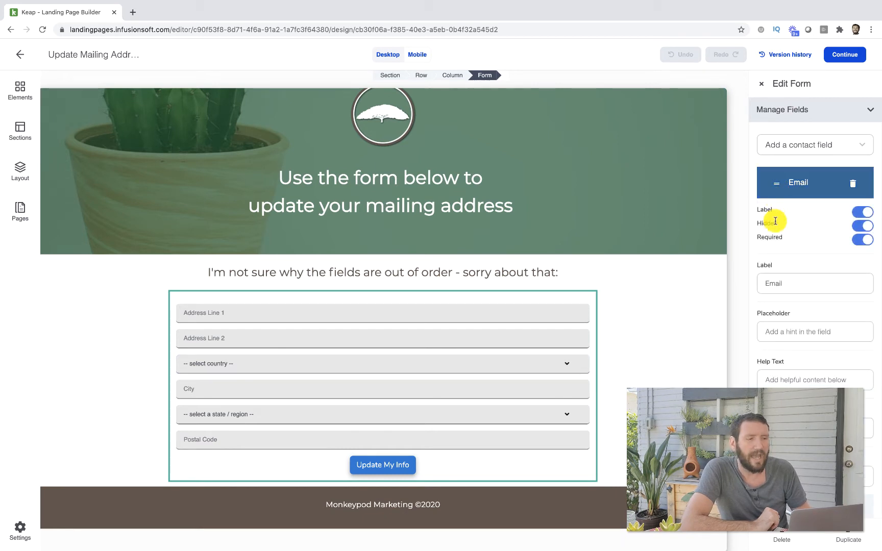
left_click(866, 226)
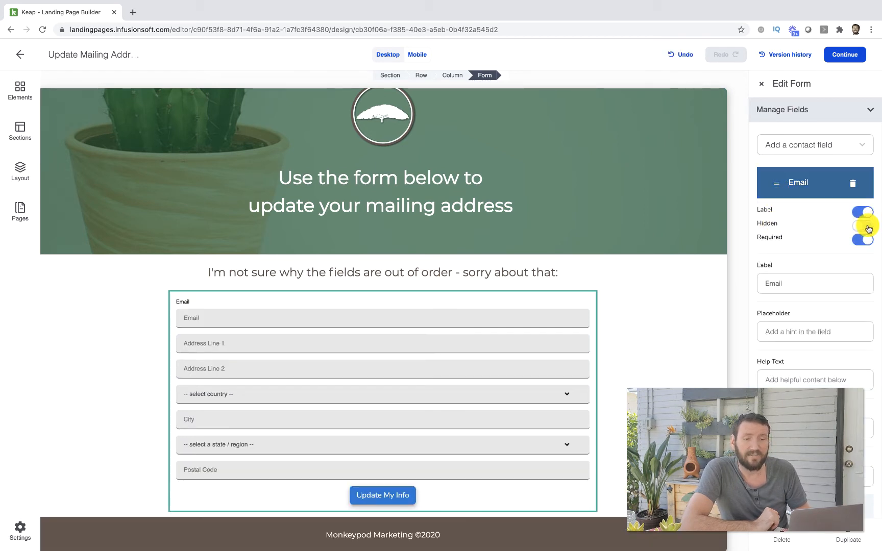
left_click(858, 228)
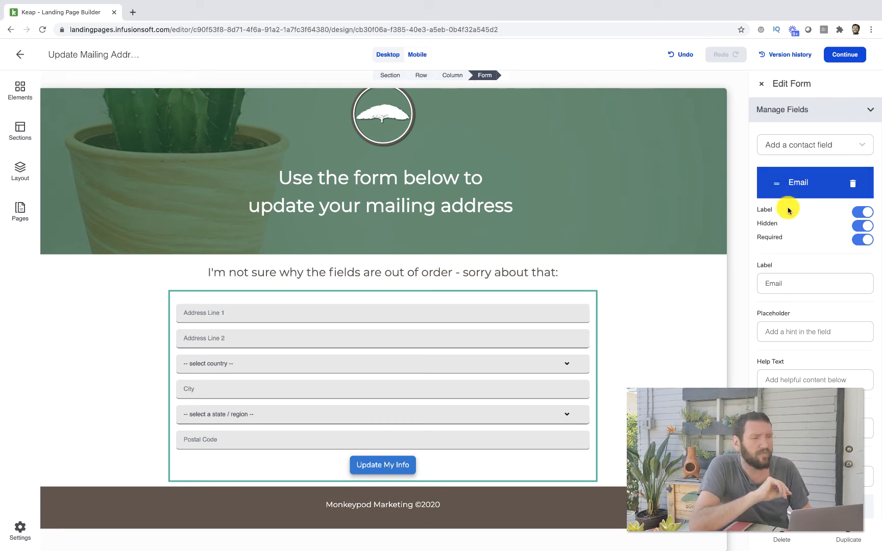
Step: Examine the URL Param setting of the form's hidden Email field
scroll(796, 240, "down", 3)
scroll(794, 242, "down", 2)
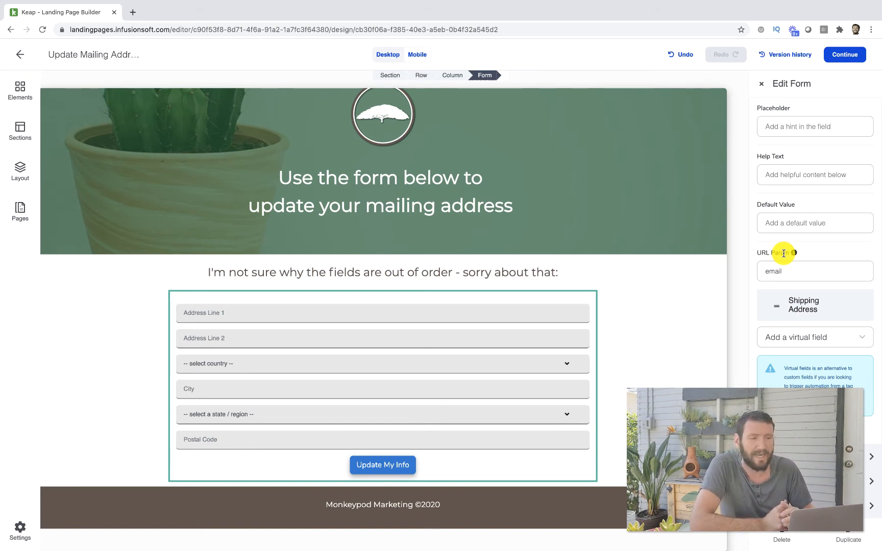
left_click_drag(787, 272, 764, 272)
left_click(764, 272)
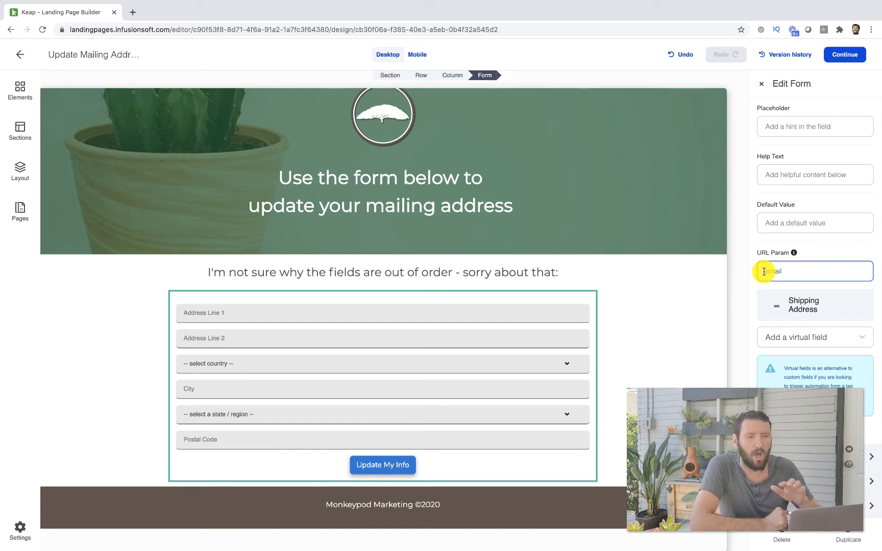
Step: Continue to the landing page's publishing screen, copy the page URL, and return to the campaign
left_click(850, 55)
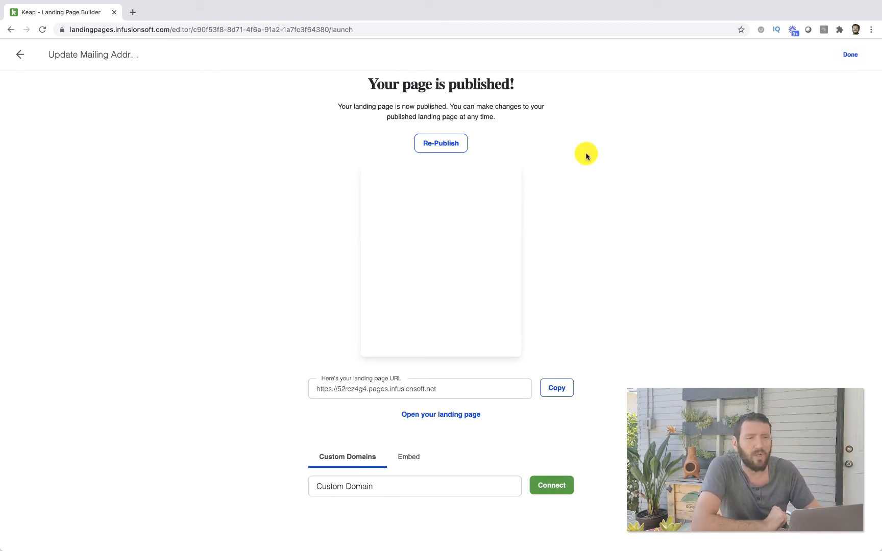
left_click(568, 388)
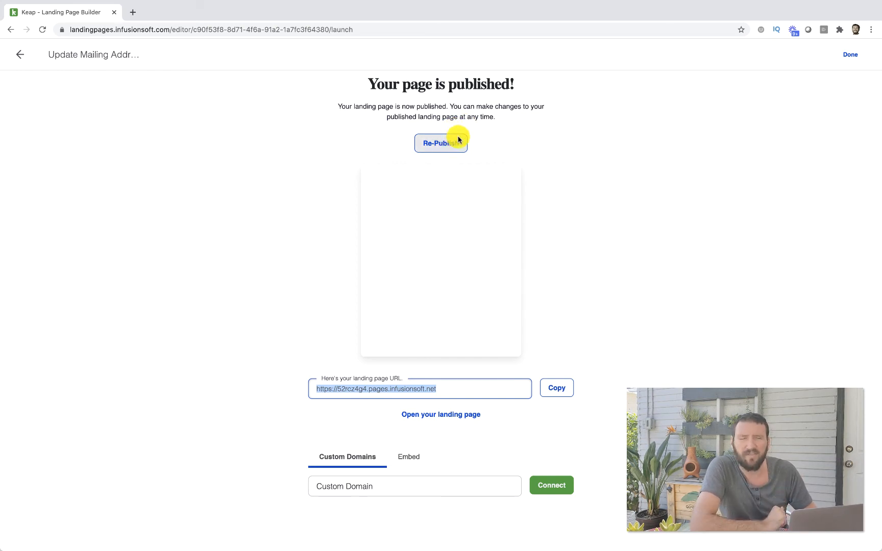
left_click(852, 54)
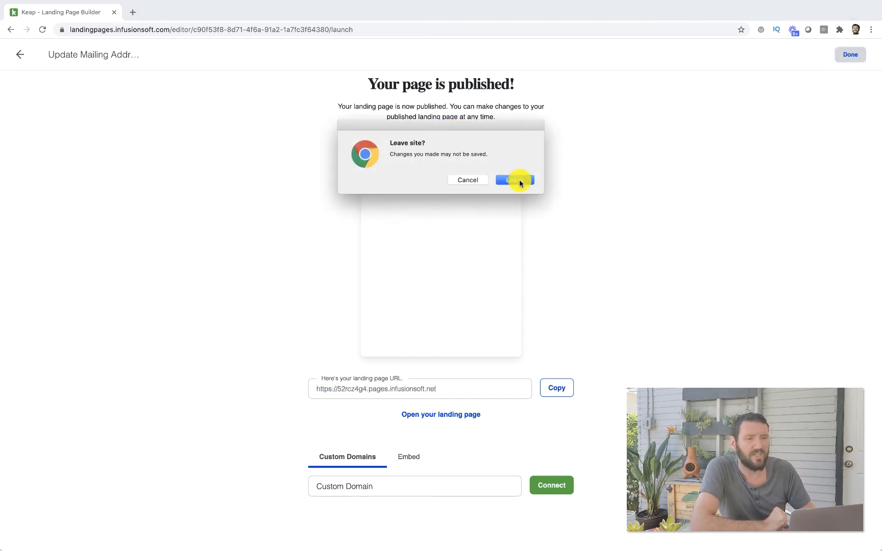
left_click(512, 182)
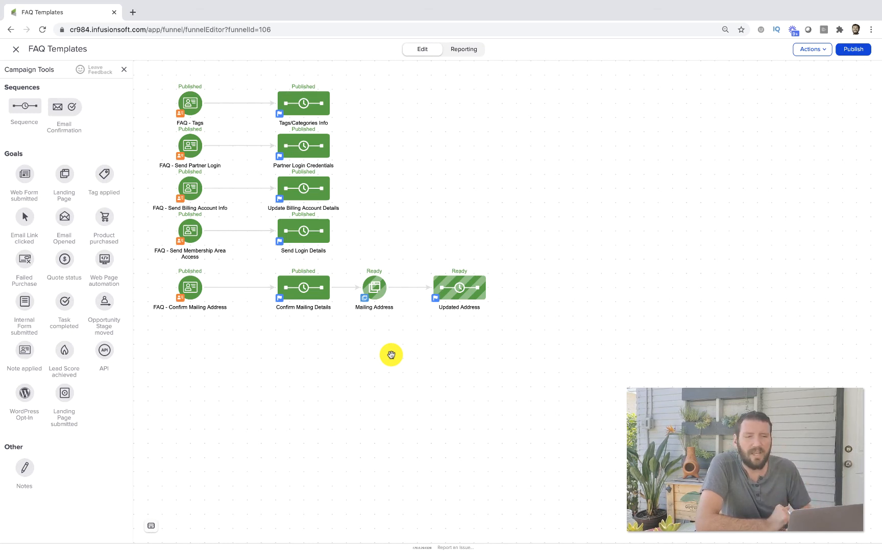
Step: Look over the Confirm Mailing Details sequence, return to the campaign, and open its list of campaign links
double_click(304, 290)
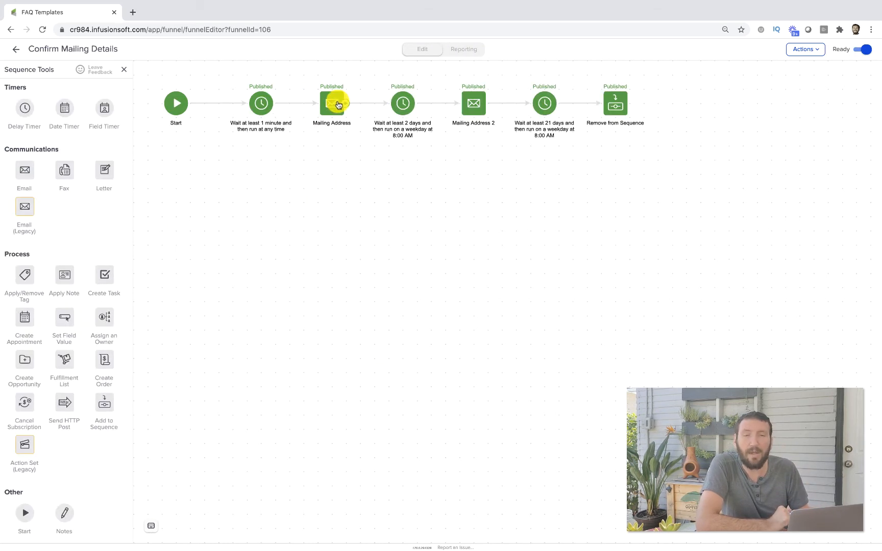
left_click(16, 50)
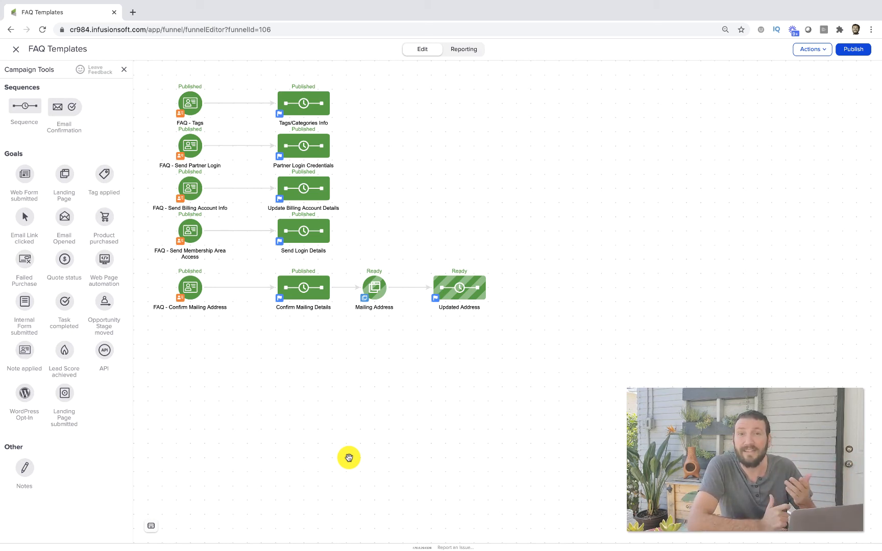
left_click(821, 49)
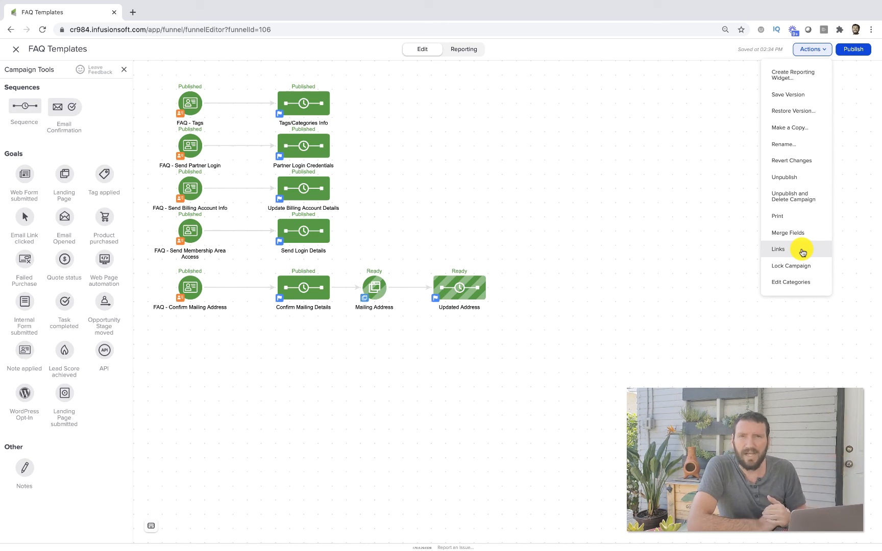
left_click(802, 252)
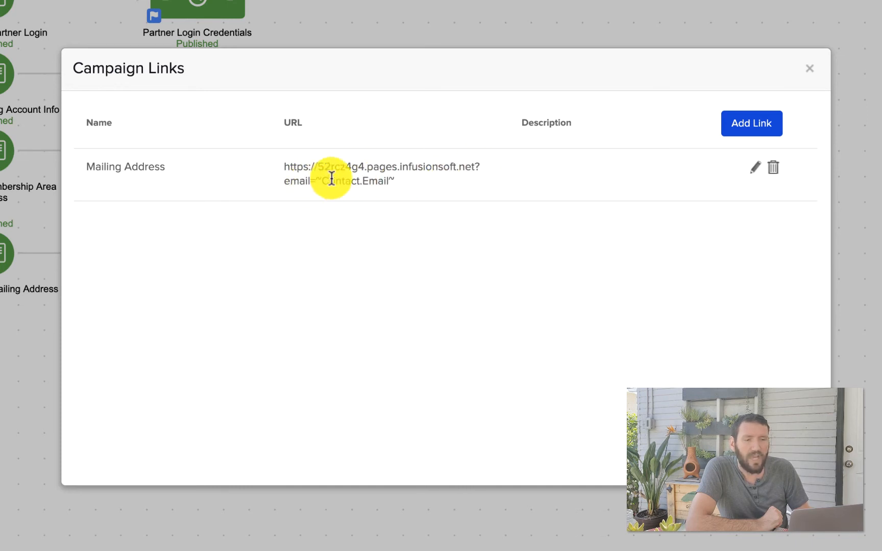
Step: Highlight the email=~Contact.Email~ parameter in the Mailing Address link's URL, and close the campaign links list
left_click_drag(480, 168, 479, 175)
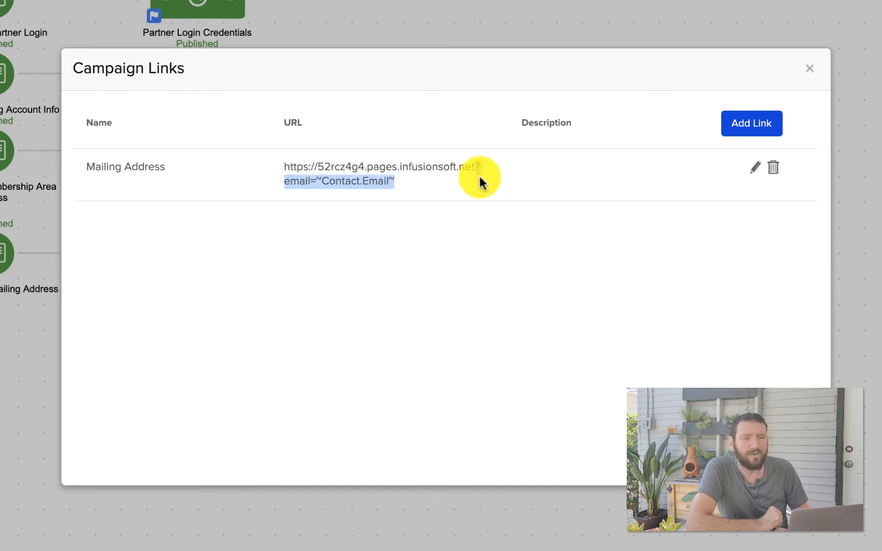
left_click(479, 177)
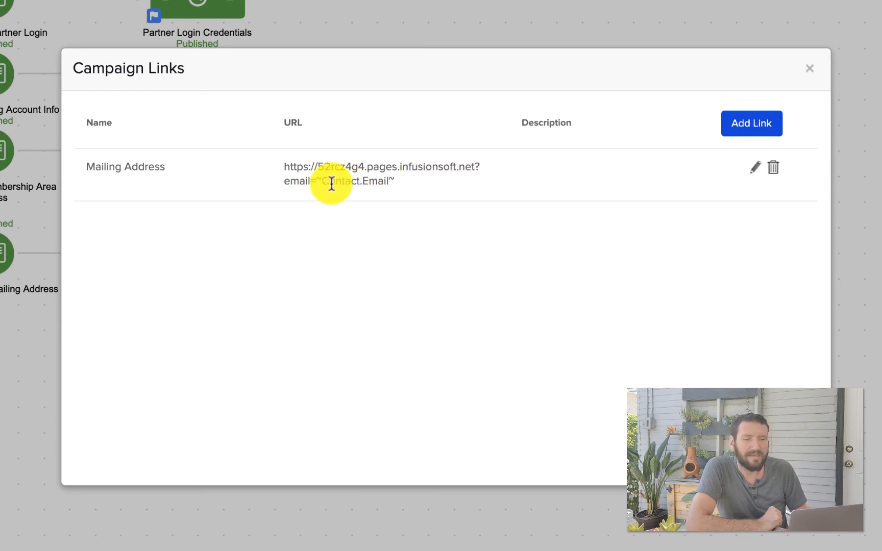
left_click_drag(316, 183, 389, 187)
left_click(390, 187)
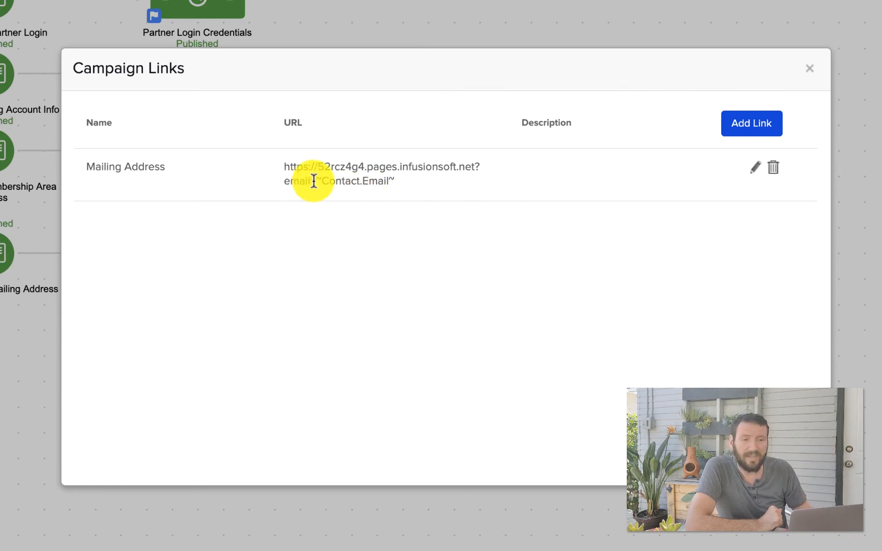
left_click_drag(314, 180, 406, 187)
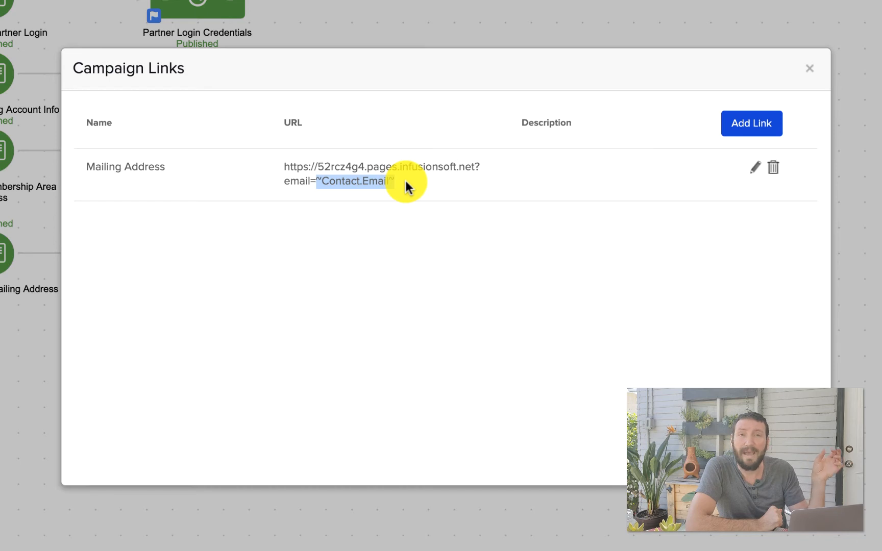
left_click(406, 182)
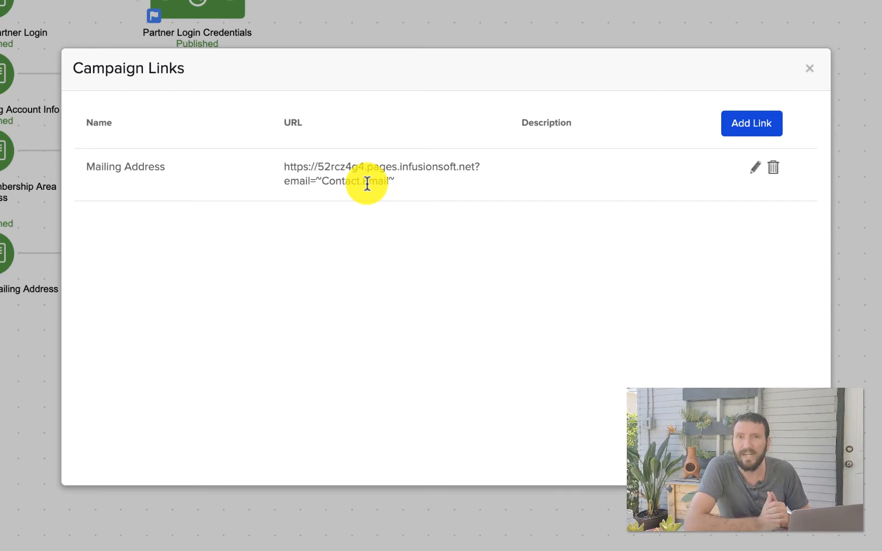
left_click(792, 464)
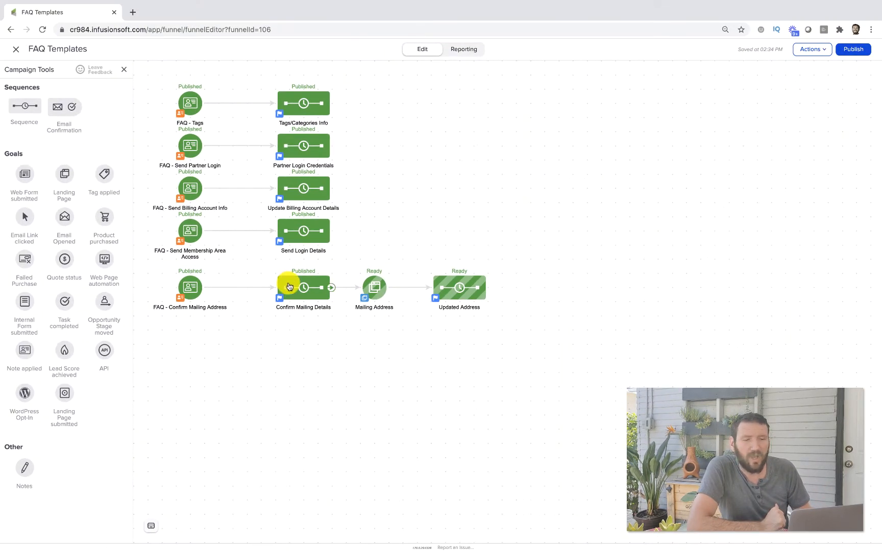
Step: Open the first Mailing Address email in the Confirm Mailing Details sequence and highlight its address merge fields
double_click(288, 286)
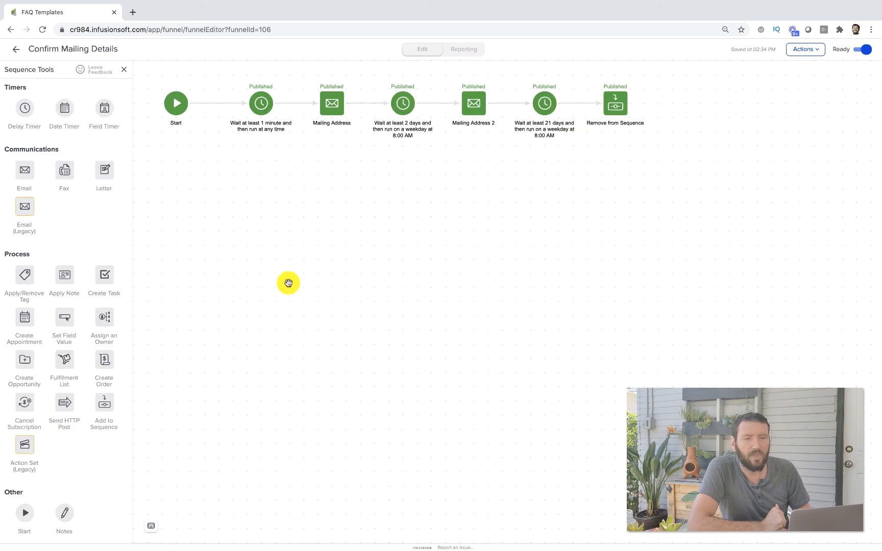
double_click(336, 110)
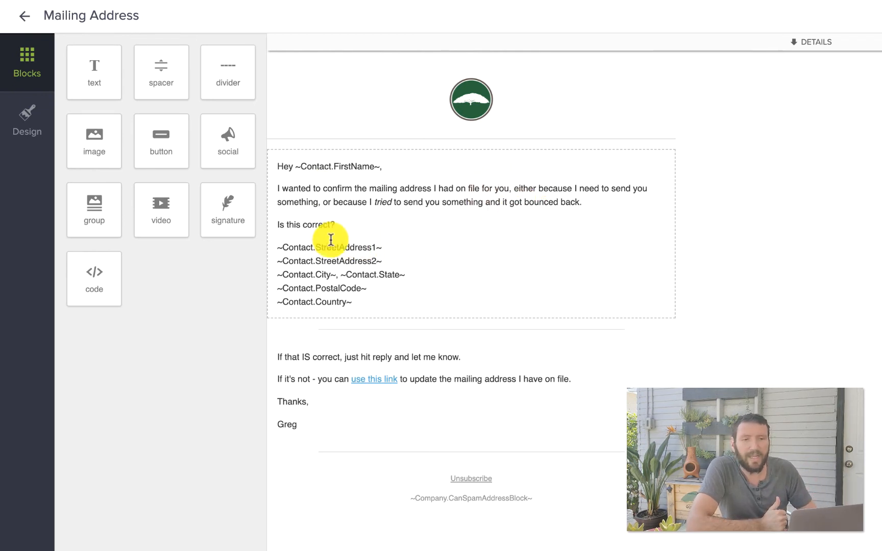
left_click_drag(368, 303, 267, 255)
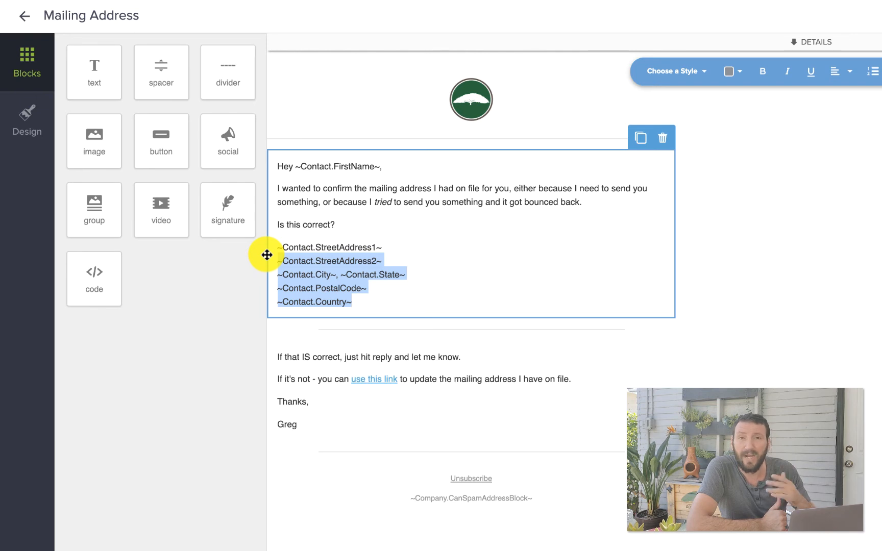
left_click(443, 283)
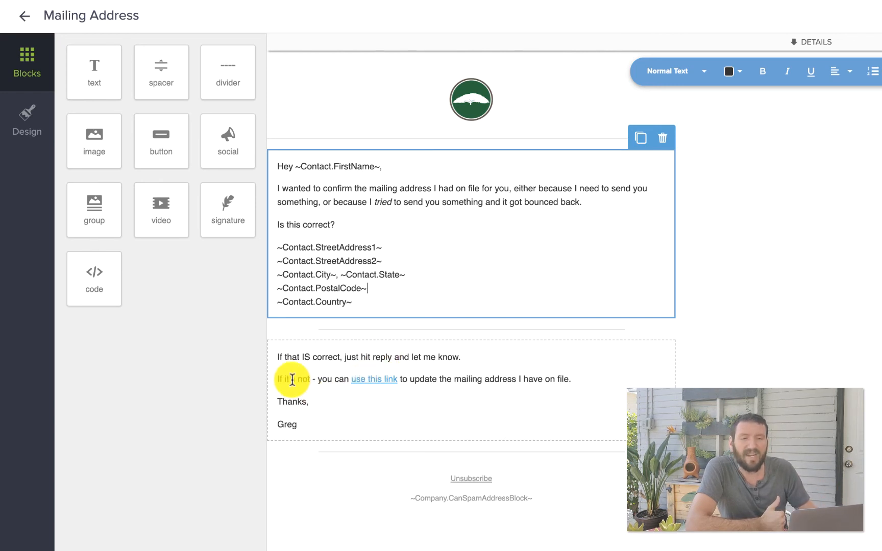
Step: Set the email's "use this link" text to the Mailing Address campaign link, and save the link
left_click(367, 379)
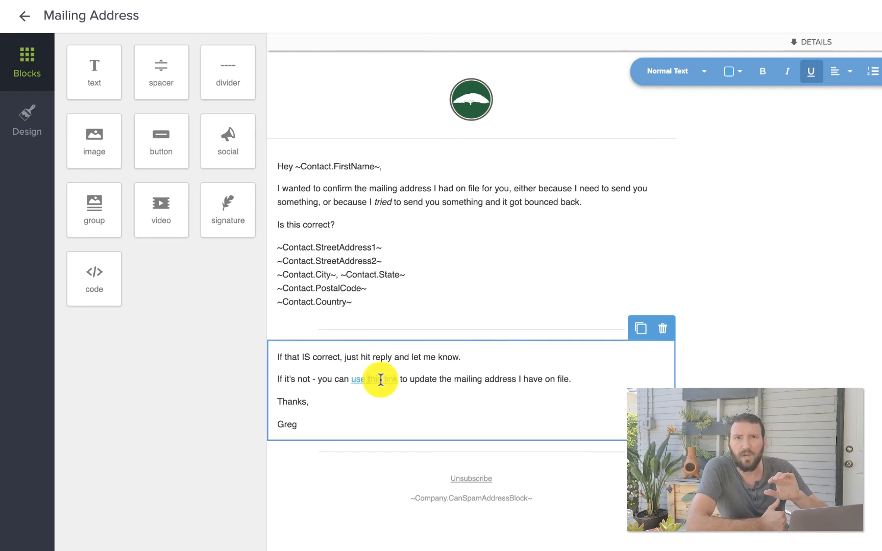
left_click(680, 57)
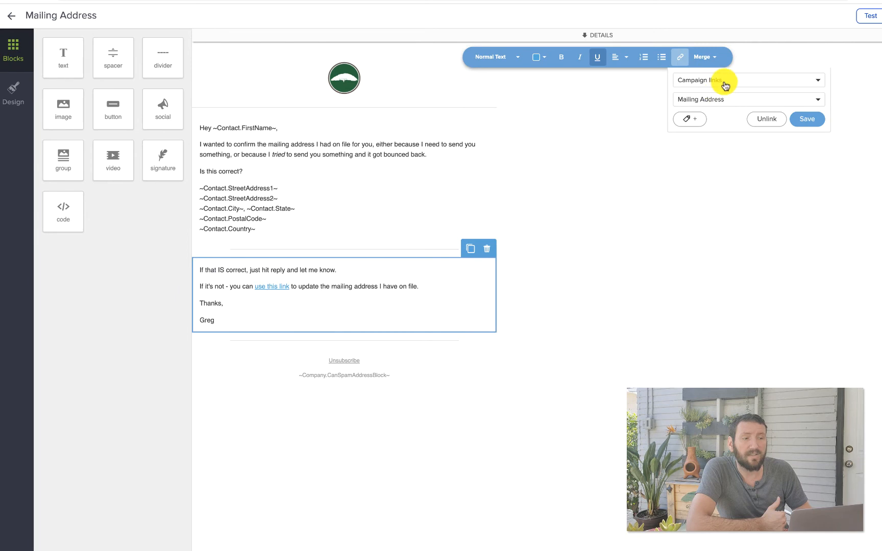
left_click(725, 82)
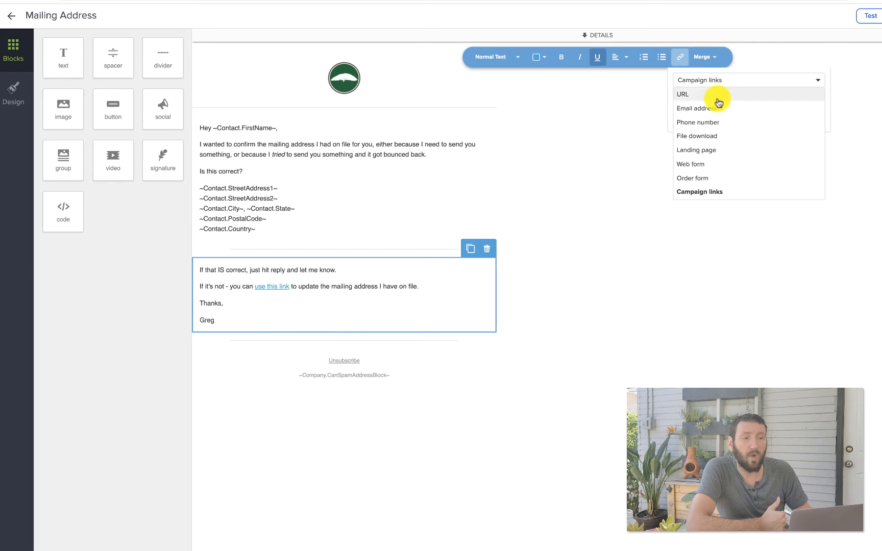
left_click(741, 81)
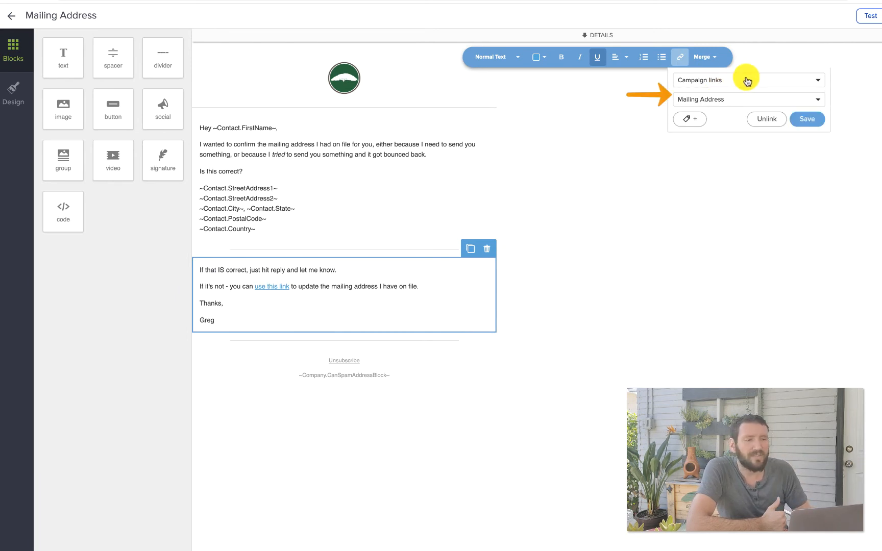
left_click(747, 81)
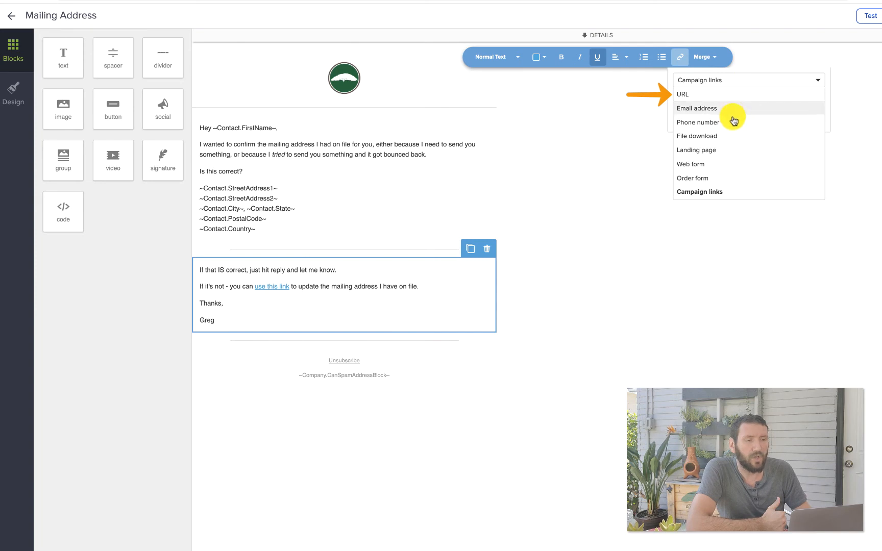
left_click(788, 81)
left_click(749, 102)
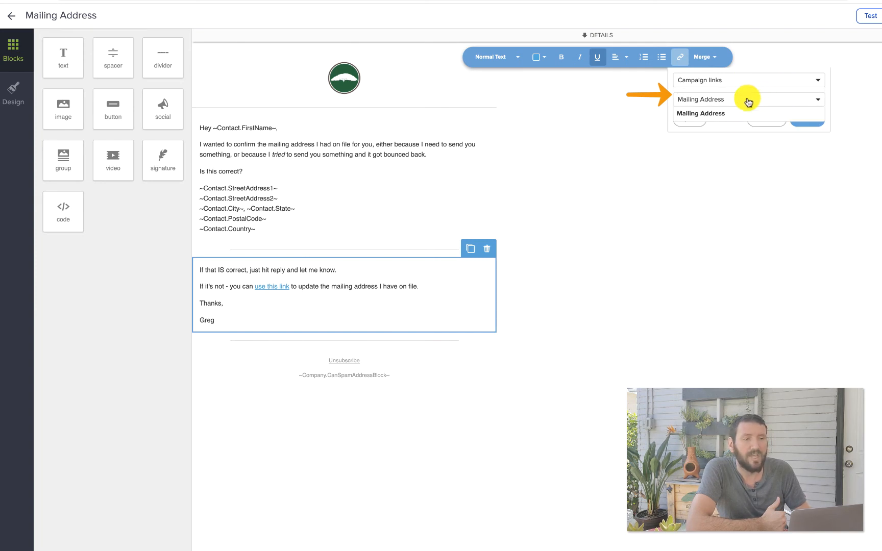
left_click(732, 112)
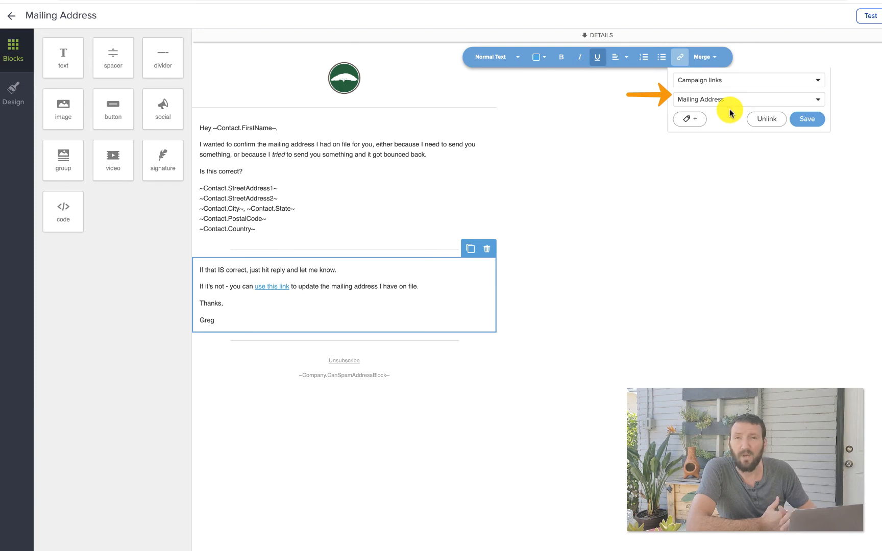
left_click(803, 118)
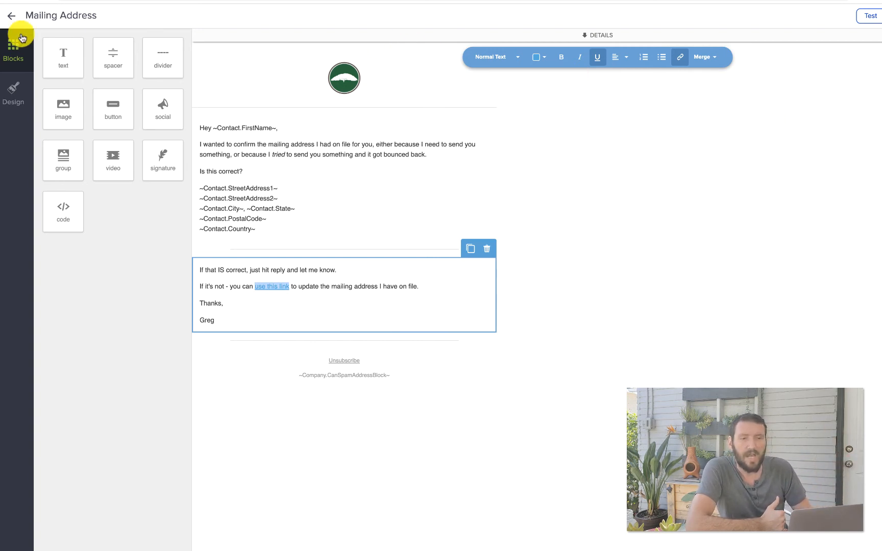
Step: Examine the reminder wording and address merge fields in the Mailing Address 2 email, and return to the campaign
left_click(11, 16)
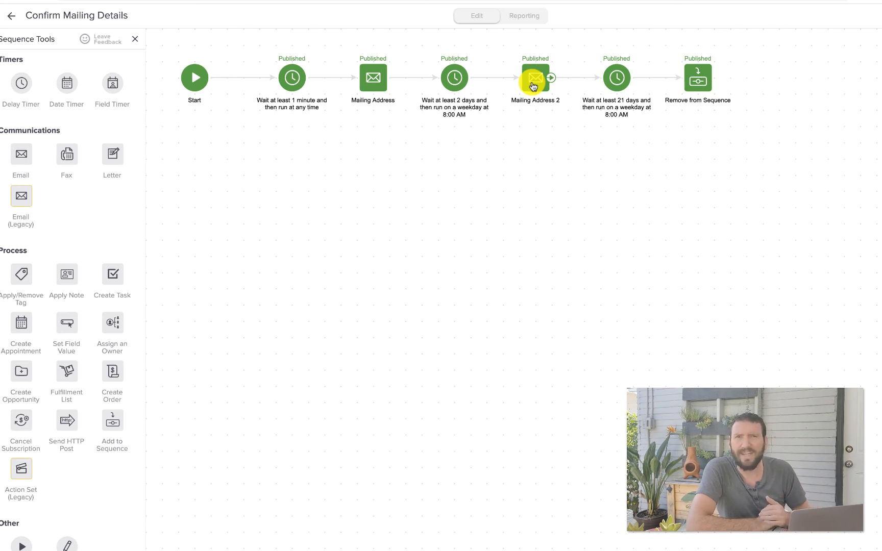
double_click(533, 84)
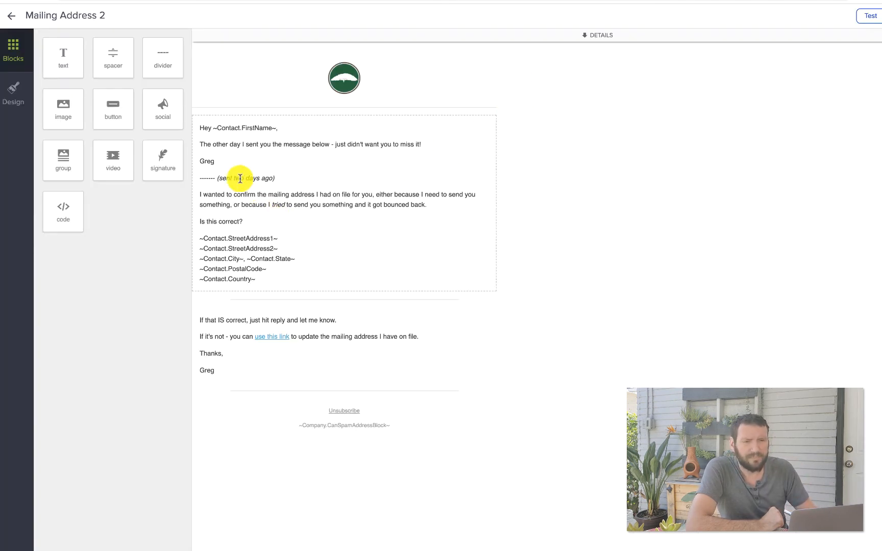
left_click_drag(230, 165, 368, 150)
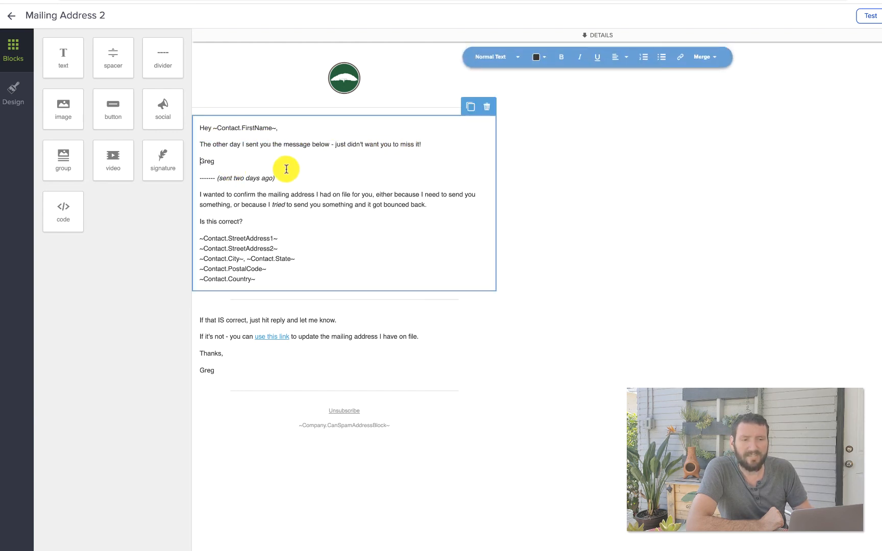
left_click_drag(216, 178, 335, 268)
left_click(335, 268)
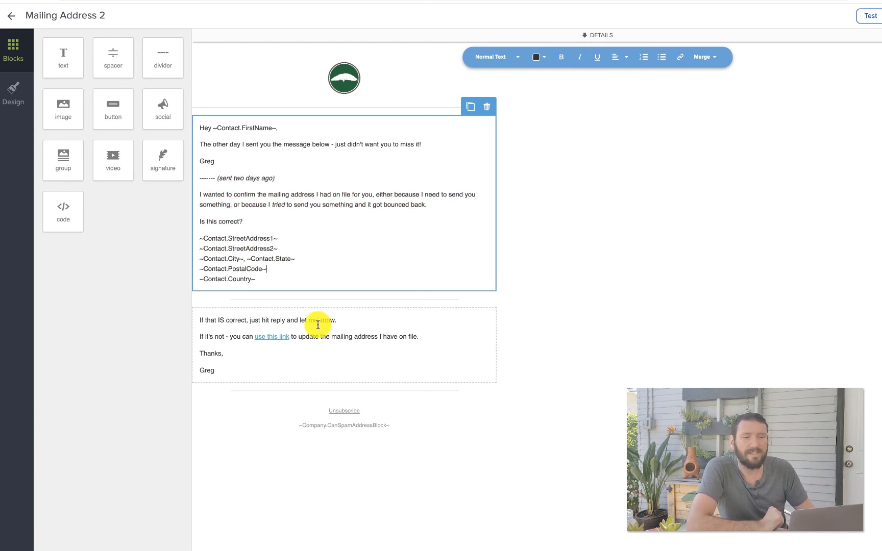
left_click(12, 18)
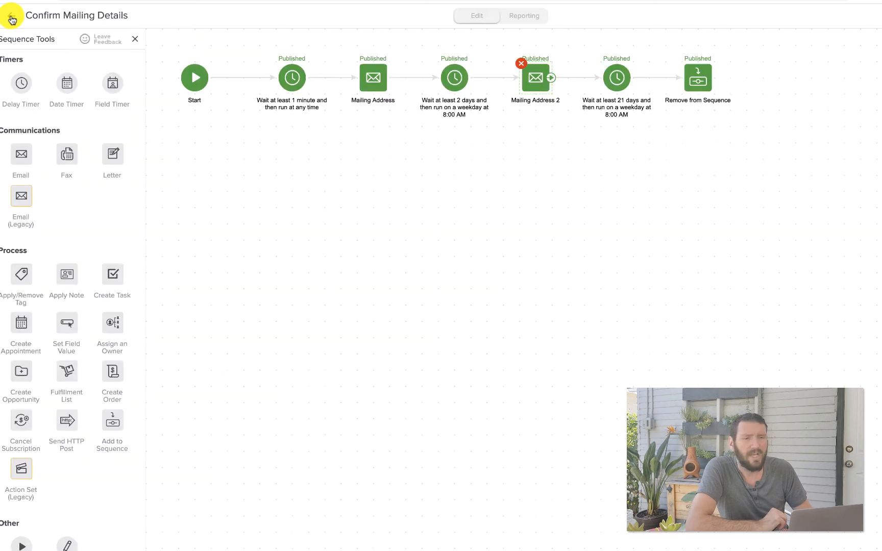
left_click(11, 19)
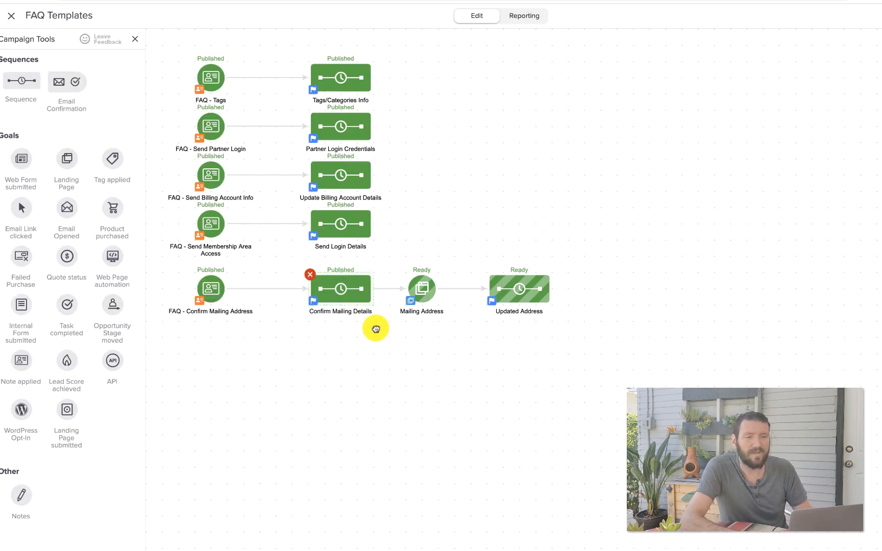
Step: Look over the Updated Address sequence, highlight its Updated Mailing Address note, and return to the campaign
left_click(436, 317)
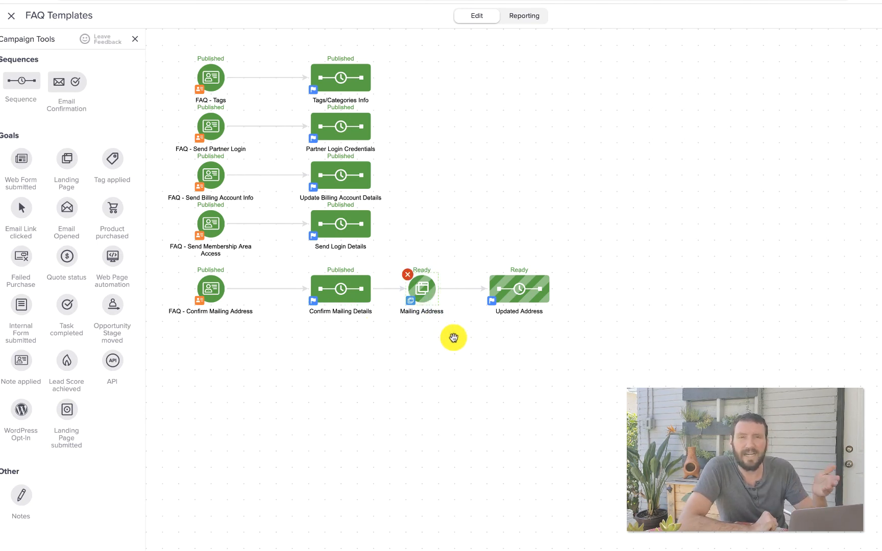
double_click(517, 289)
left_click_drag(246, 53, 319, 147)
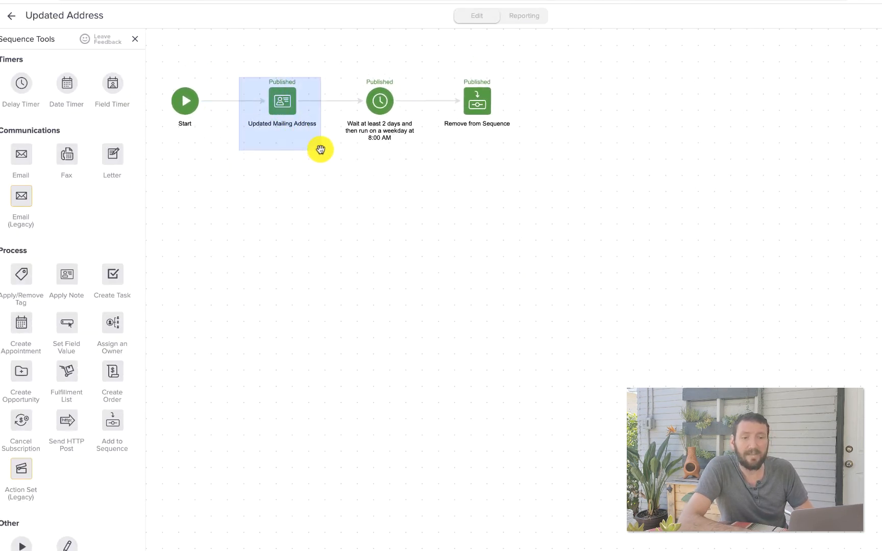
left_click(12, 16)
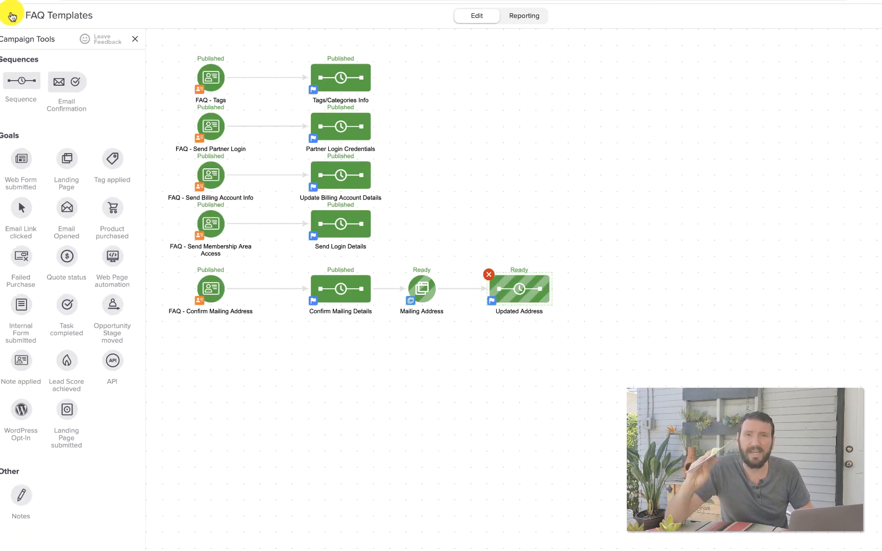
Step: Walk through the address confirmation flow by highlighting its note goal, Confirm Mailing Details sequence, Mailing Address goal and Updated Address sequence
left_click(649, 292)
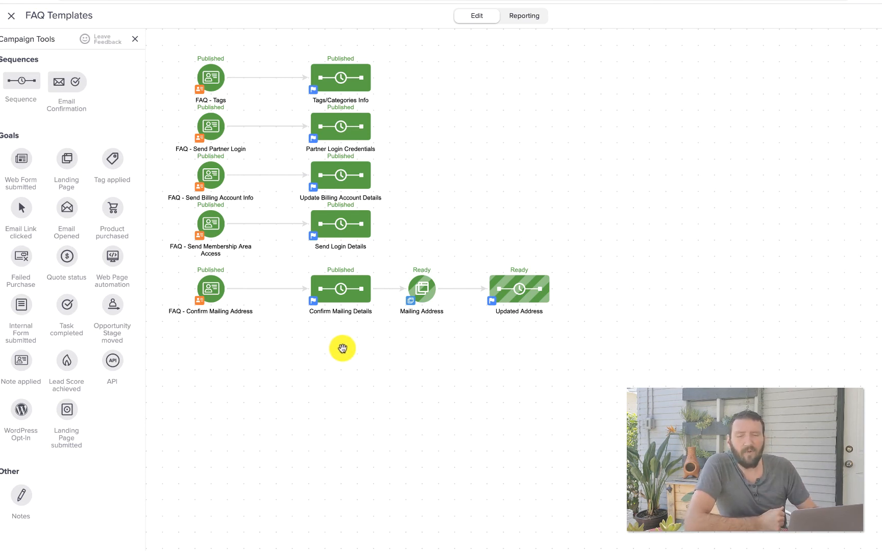
left_click_drag(263, 336, 167, 257)
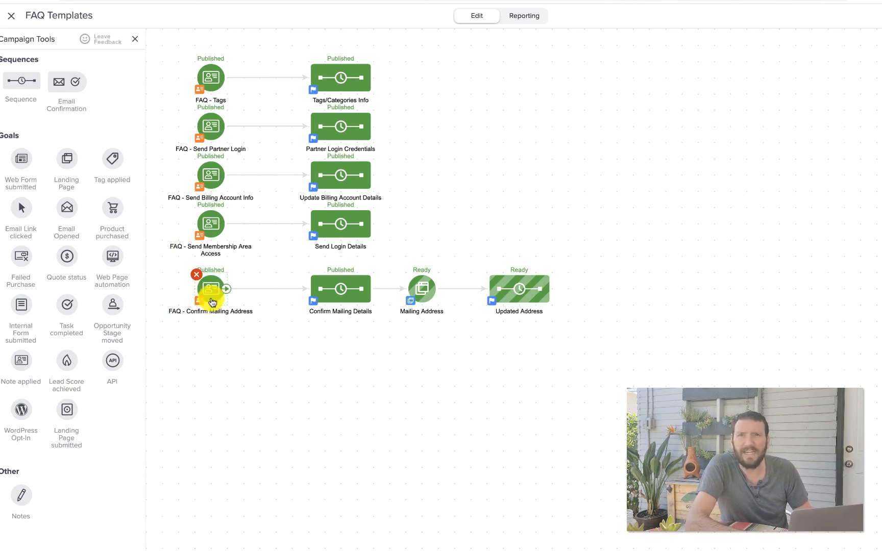
left_click_drag(285, 251, 372, 325)
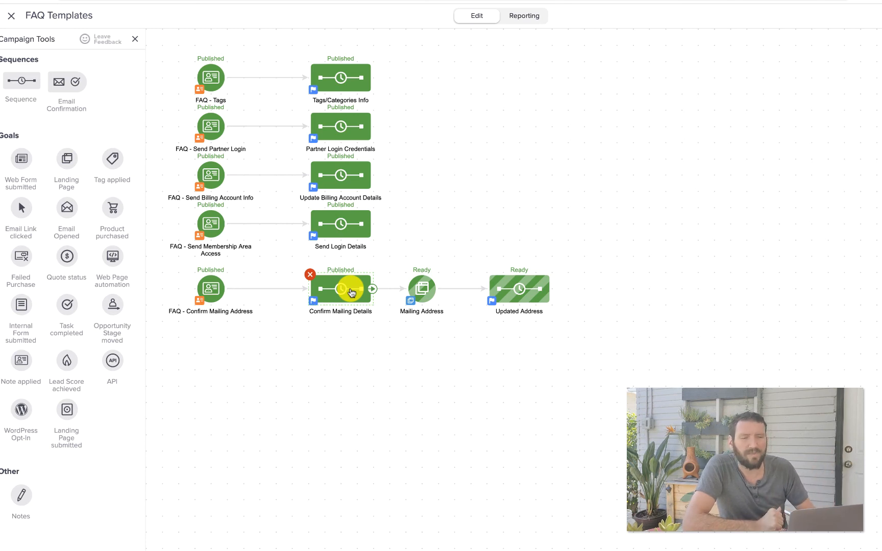
left_click(423, 291)
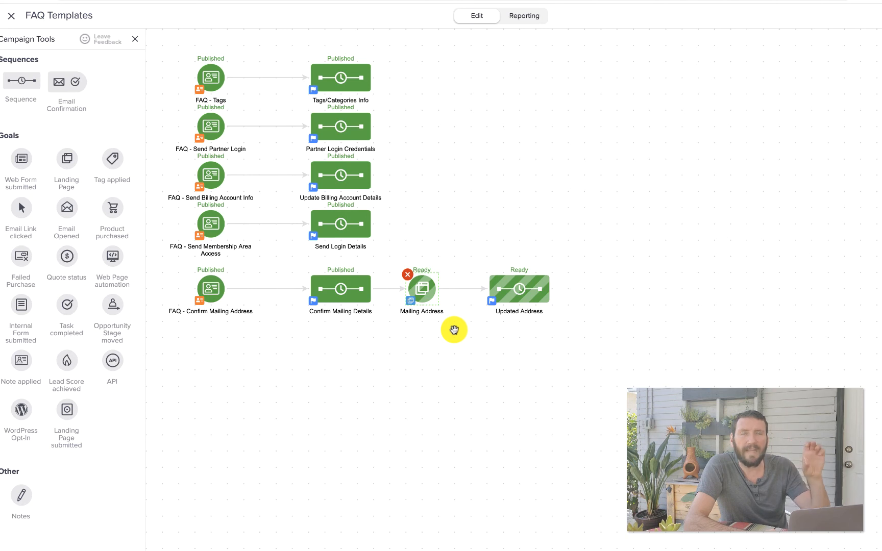
left_click(394, 336)
left_click_drag(387, 329, 293, 260)
left_click(503, 376)
left_click_drag(471, 258, 581, 343)
left_click(572, 328)
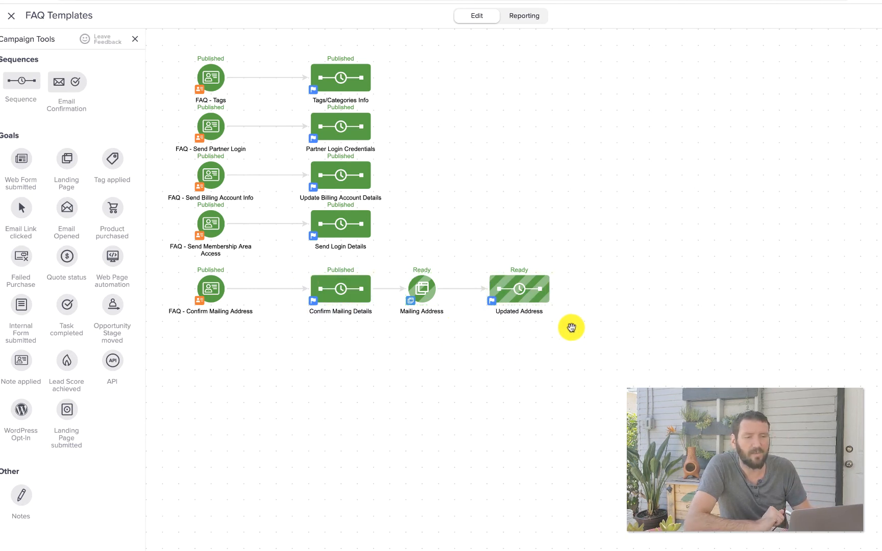
Step: Examine the Remove from Sequence steps ending the Updated Address and Confirm Mailing Details sequences, and return to the campaign
left_click(525, 293)
double_click(524, 292)
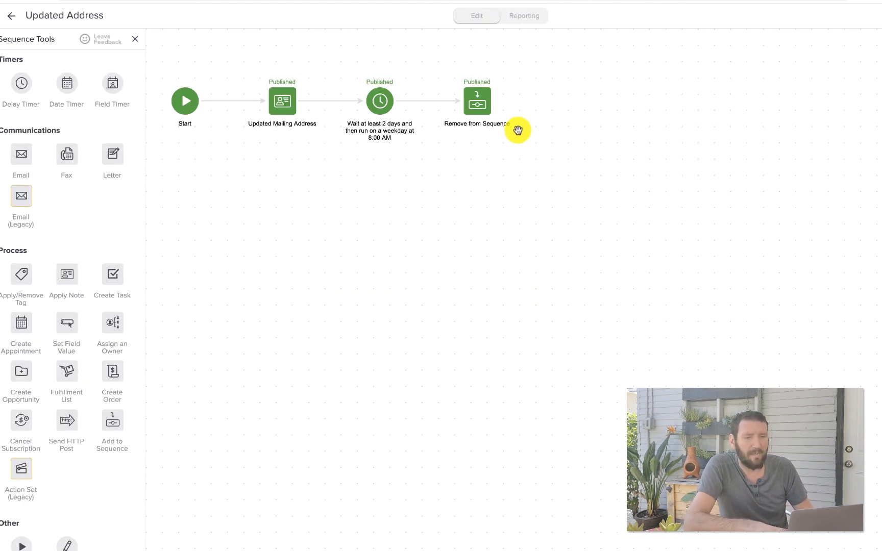
left_click_drag(530, 156, 437, 74)
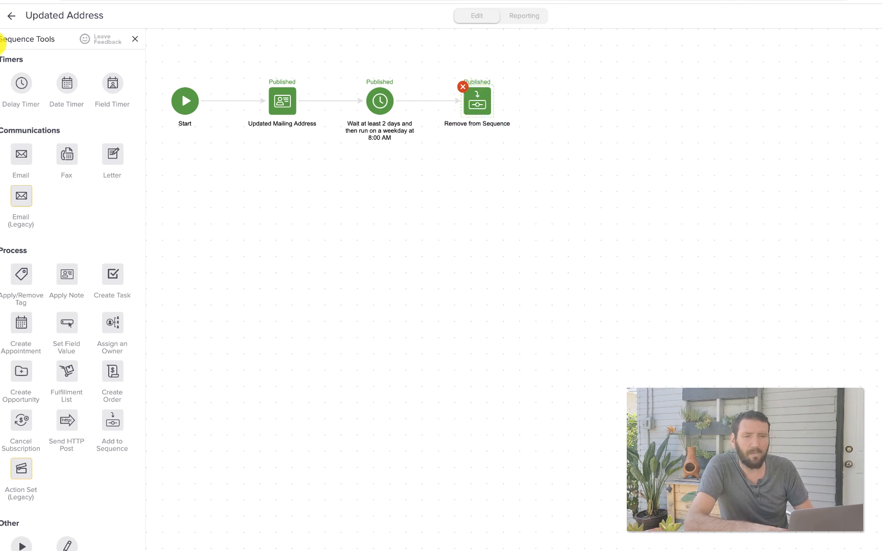
left_click(11, 15)
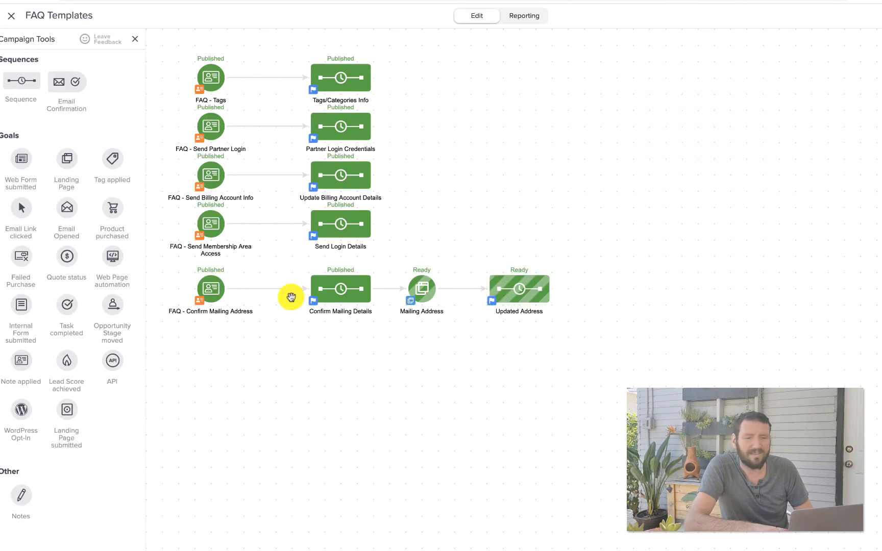
double_click(327, 284)
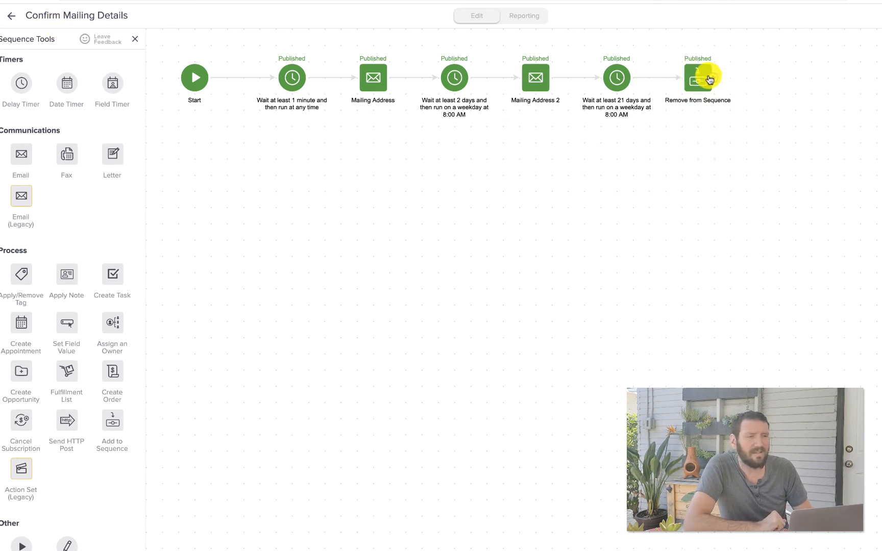
left_click(10, 11)
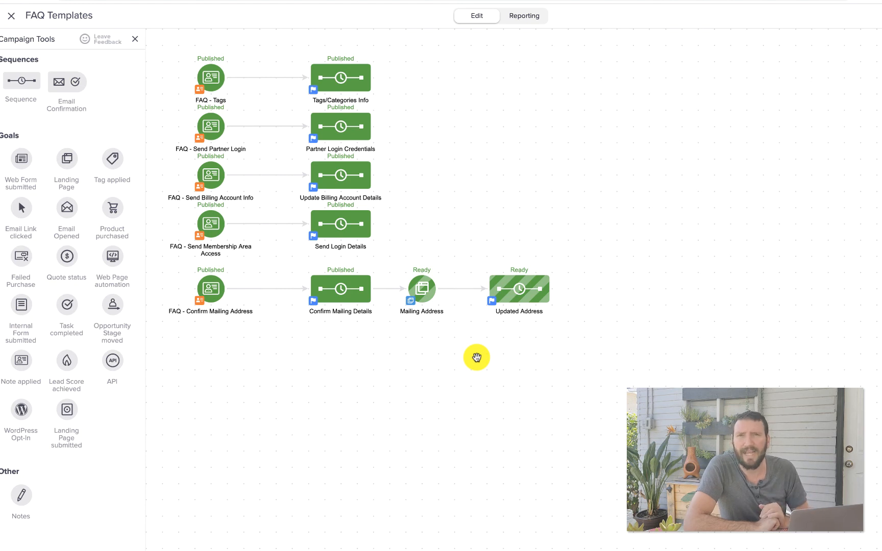
Step: End the Send Login Details sequence with an Add to Sequence action that only removes contacts from the current sequence
double_click(336, 227)
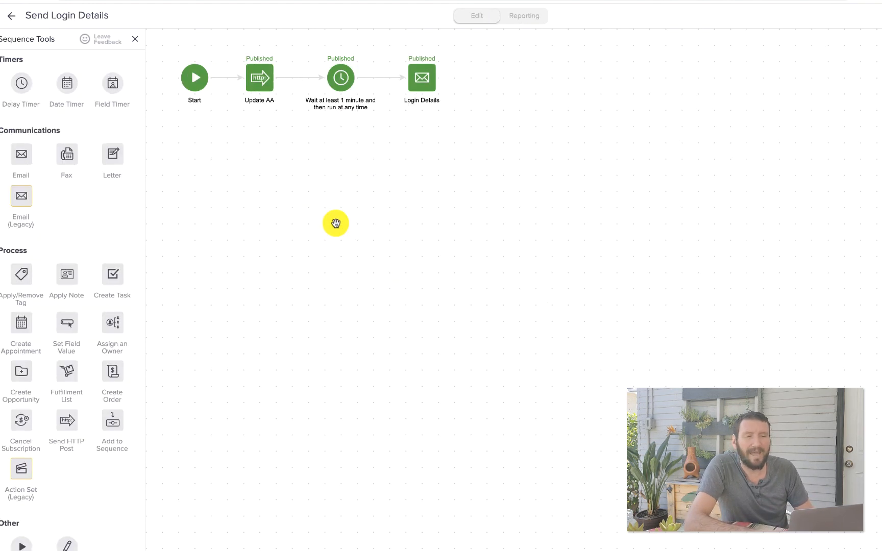
left_click_drag(112, 424, 500, 78)
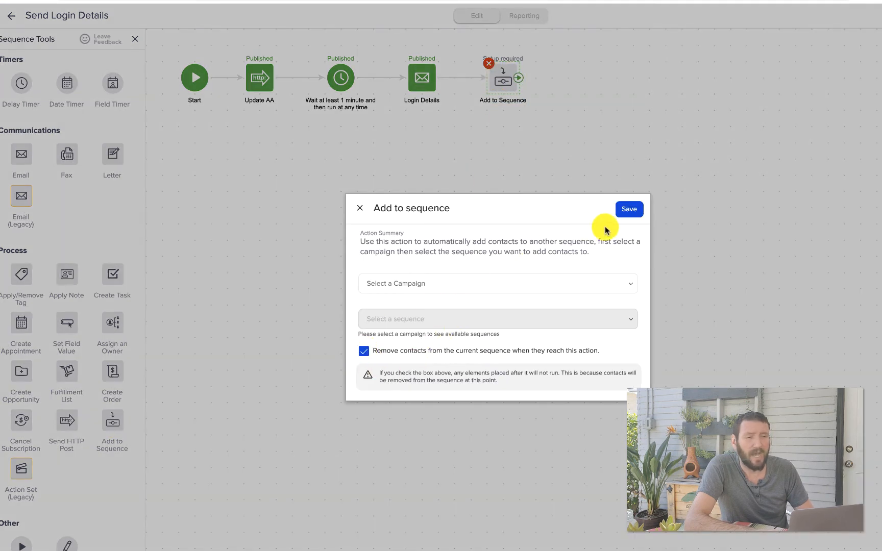
left_click(629, 209)
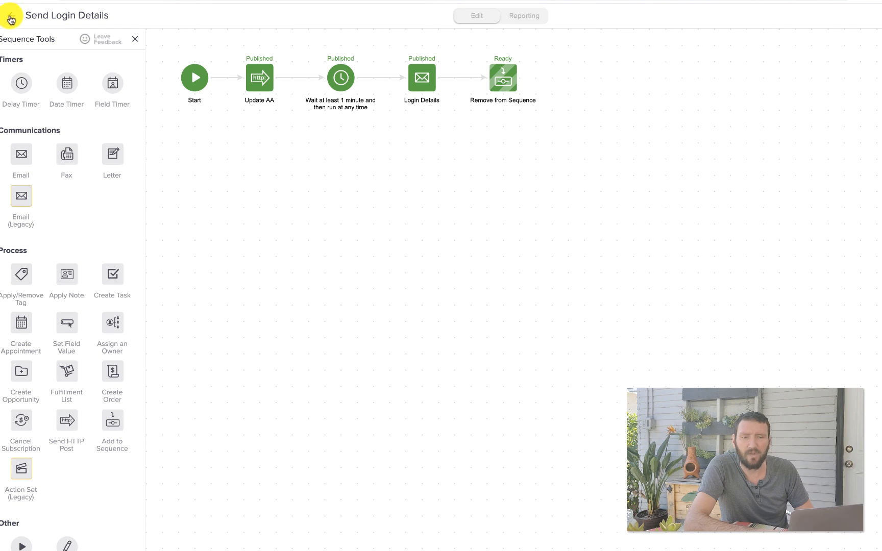
left_click(11, 19)
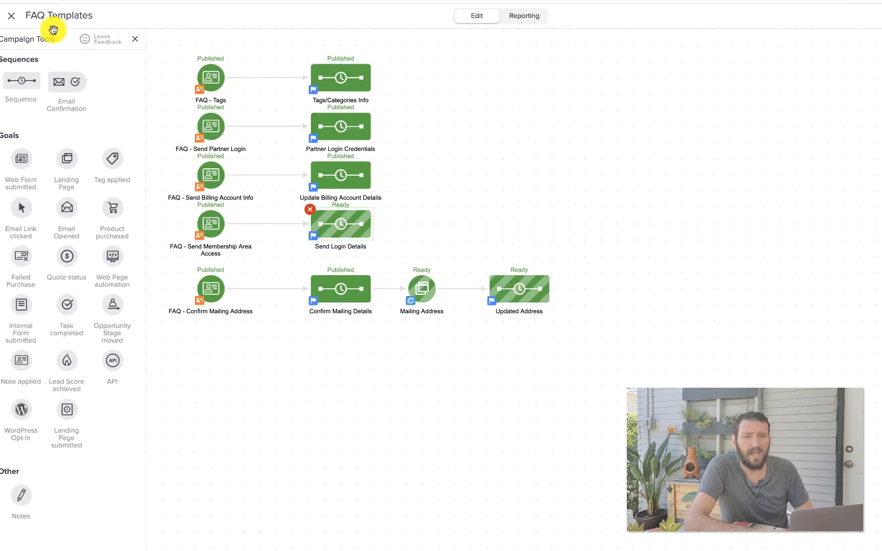
Step: Append an Add to Sequence action to Update Billing Account Details, enable removing contacts from the current sequence, and save it
double_click(355, 175)
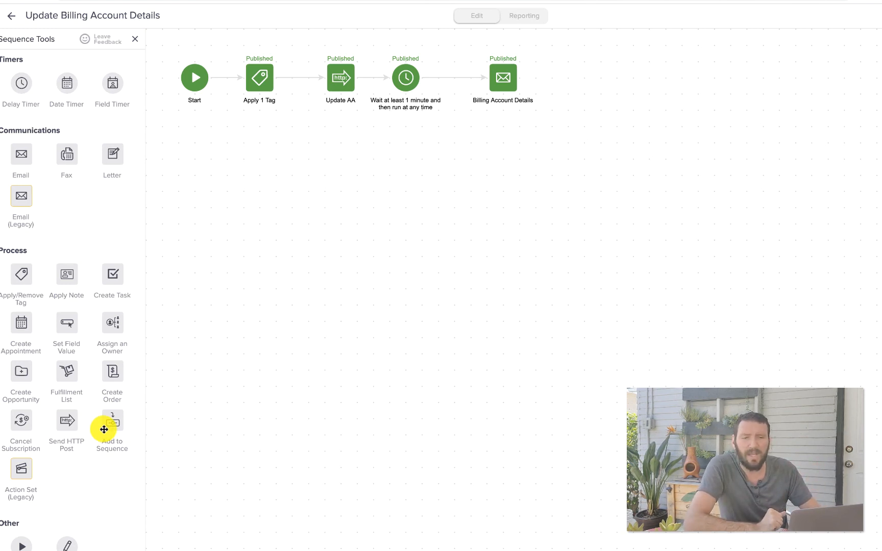
left_click_drag(109, 423, 572, 74)
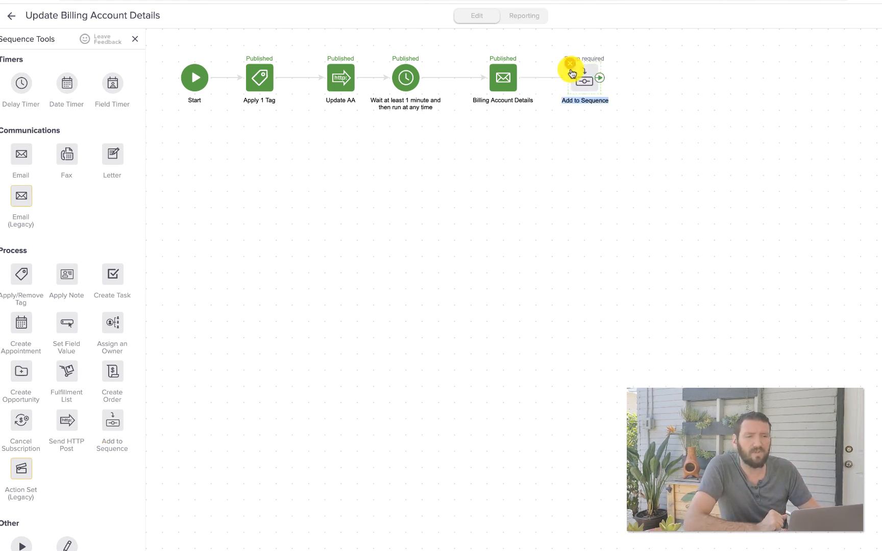
left_click(584, 88)
left_click(365, 352)
left_click(628, 209)
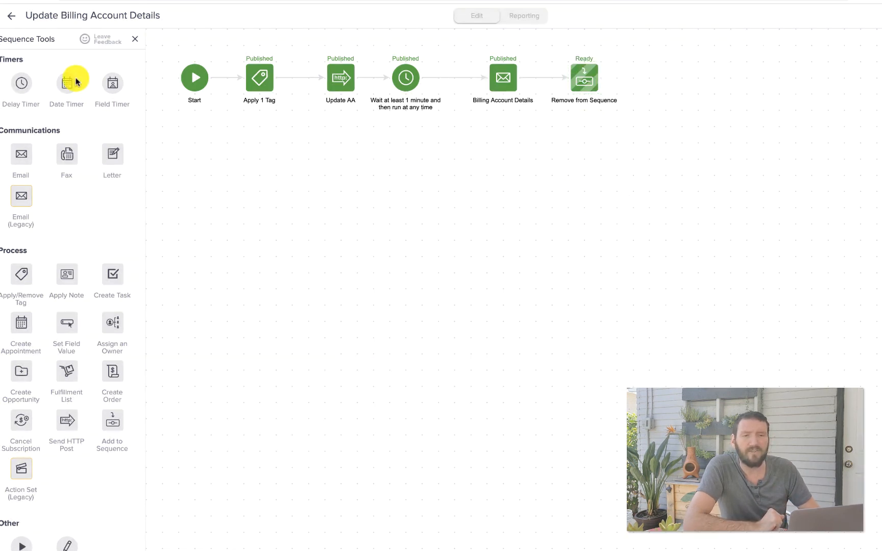
left_click(11, 17)
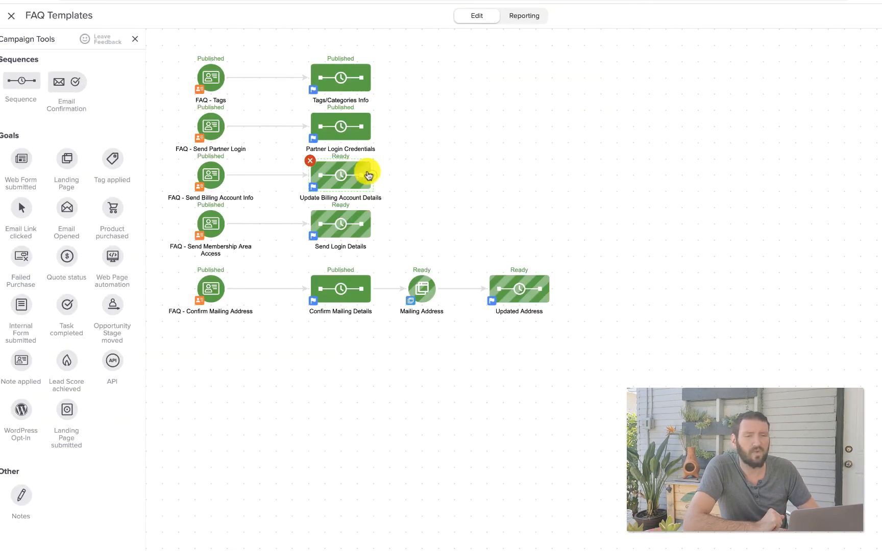
Step: Append an Add to Sequence action to Partner Login Credentials, enable removing contacts from the current sequence, and save it
double_click(340, 122)
left_click_drag(110, 421, 502, 71)
double_click(507, 79)
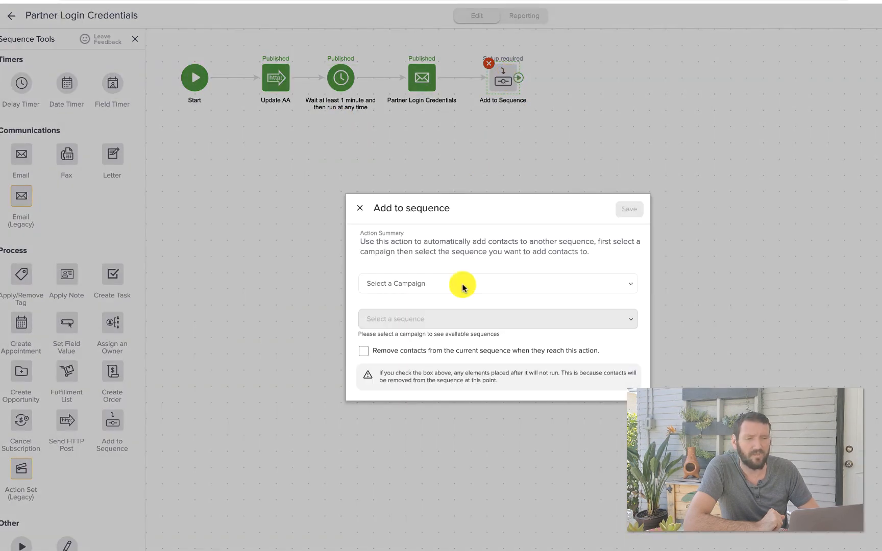
left_click(364, 351)
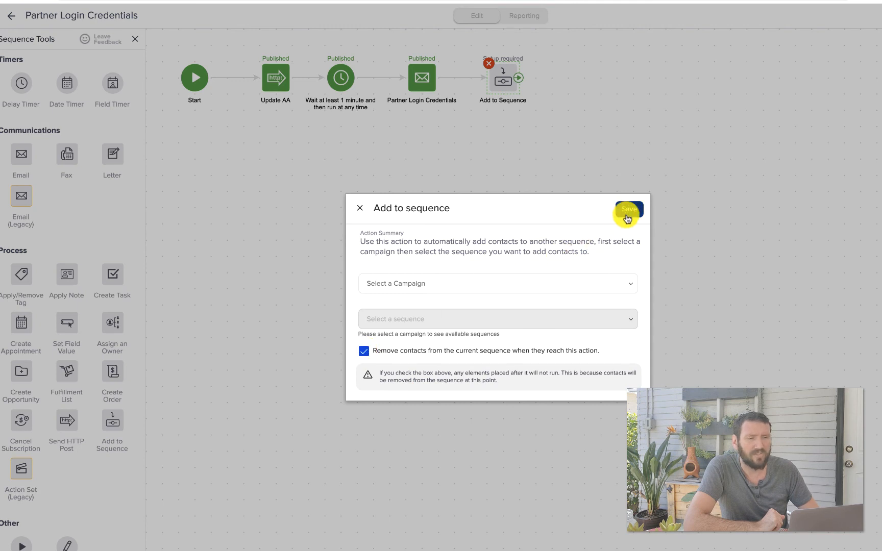
left_click(628, 209)
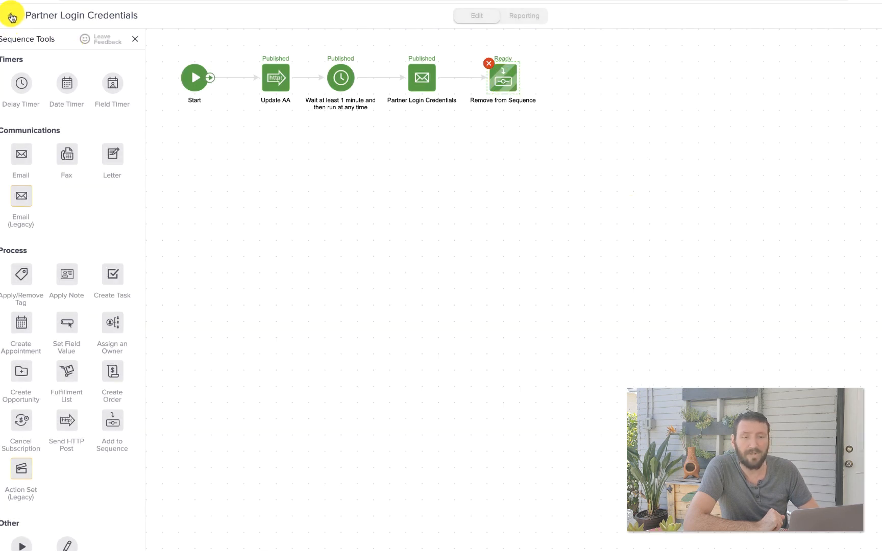
left_click(12, 18)
Step: Add an Add to Sequence action after the Tags/Categories email in Tags/Categories Info, set to remove contacts from the current sequence
double_click(336, 76)
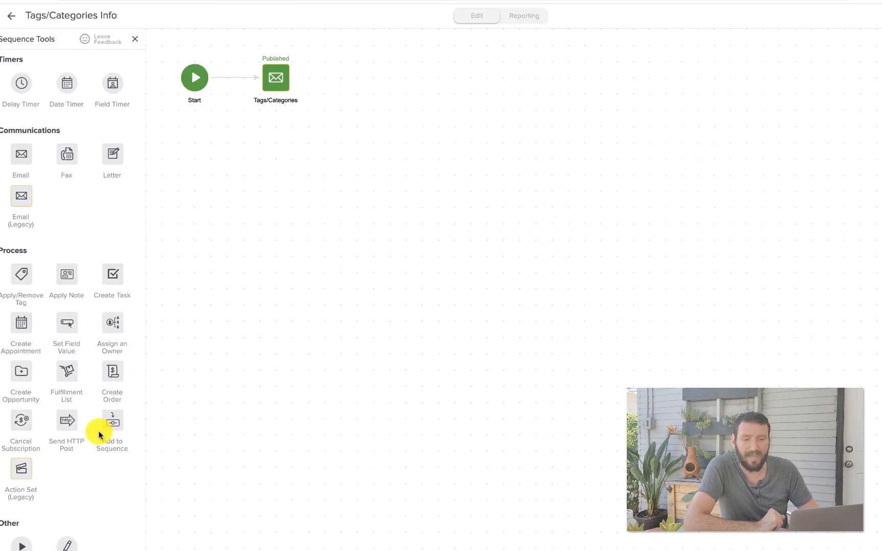
left_click_drag(112, 420, 362, 67)
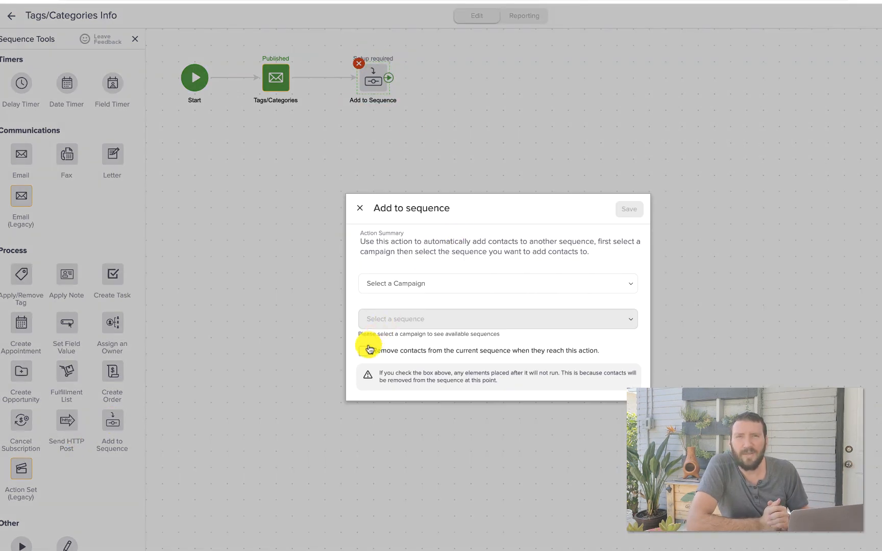
left_click(364, 351)
left_click(629, 210)
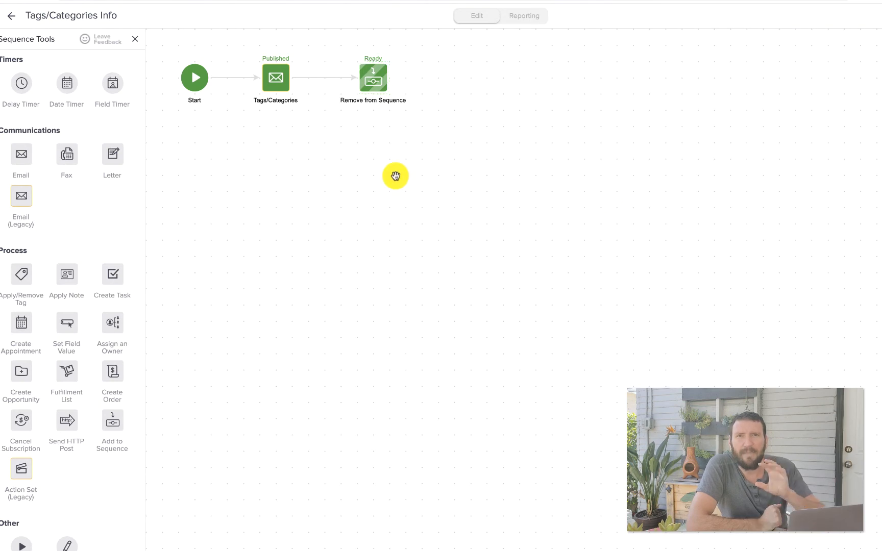
Step: Return to the FAQ Templates campaign and start publishing its changes
left_click(10, 16)
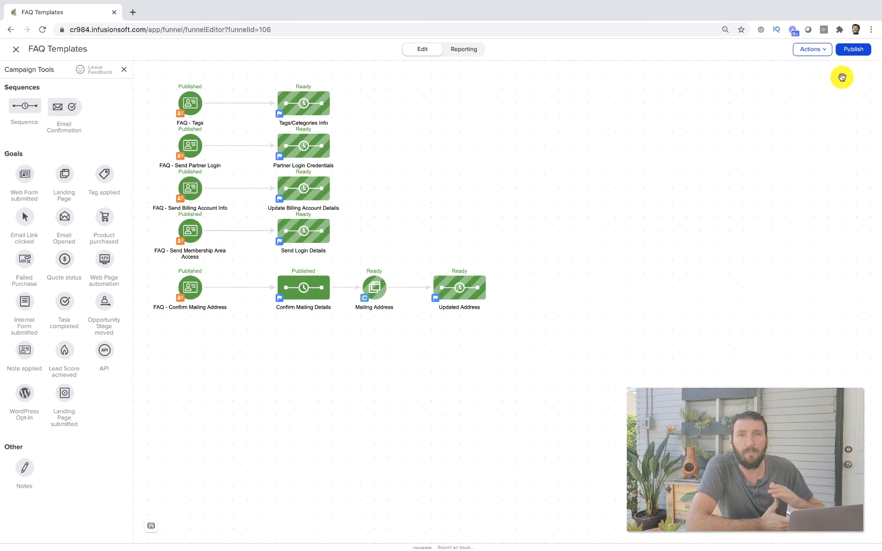
left_click(853, 55)
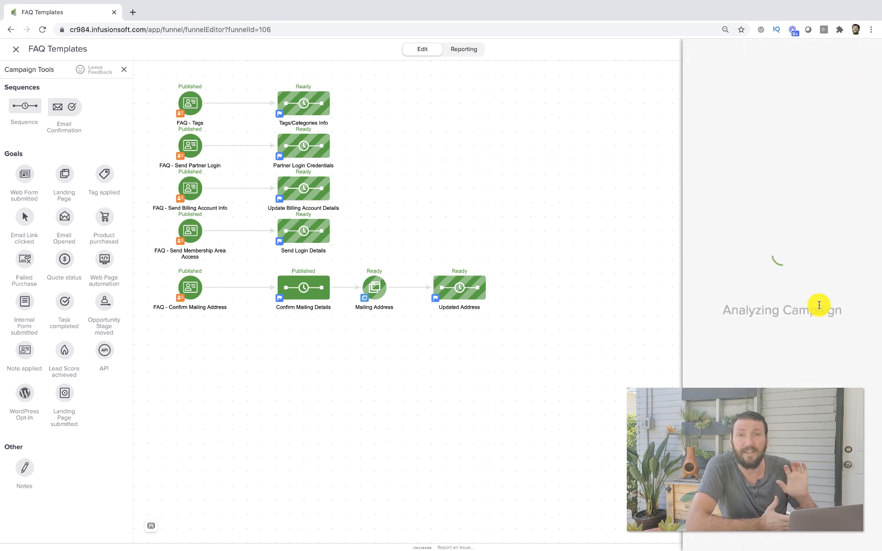